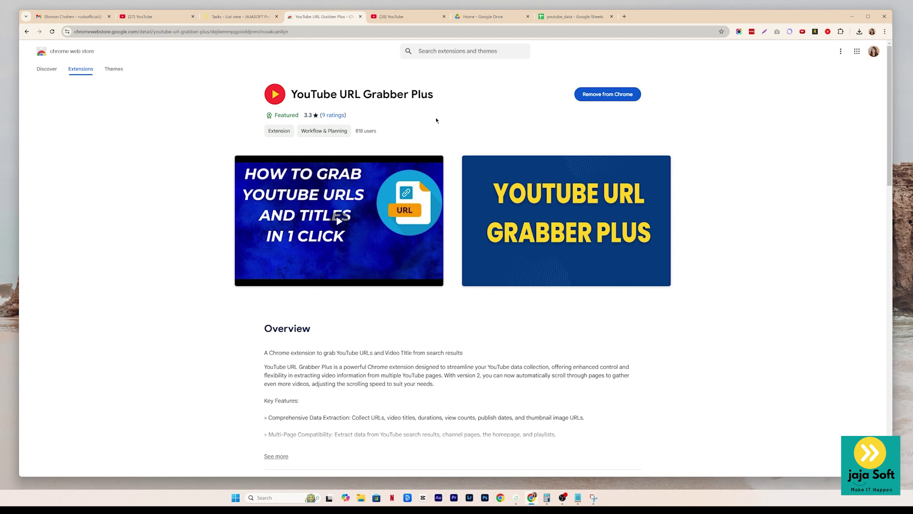
Step: Scroll the URL Grabber Plus store listing and glance through the YouTube home feed
scroll(361, 168, "down", 4)
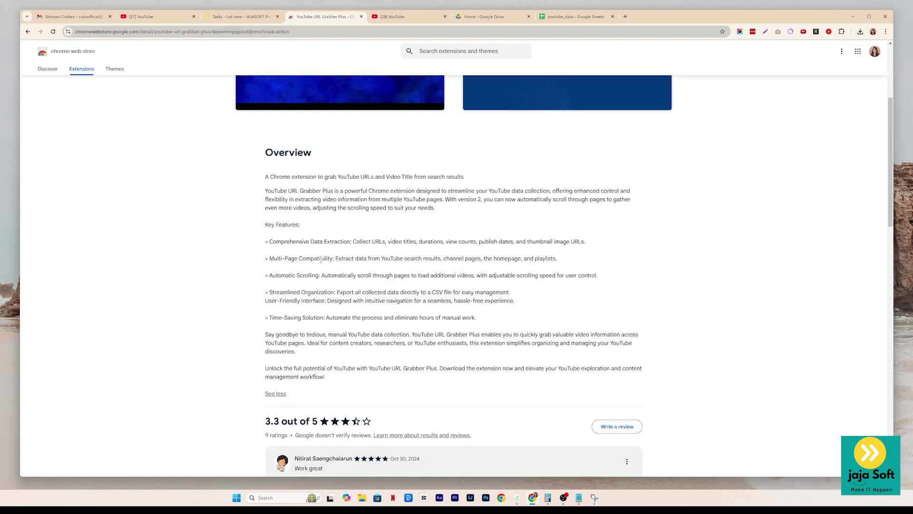
left_click(407, 18)
scroll(497, 284, "down", 5)
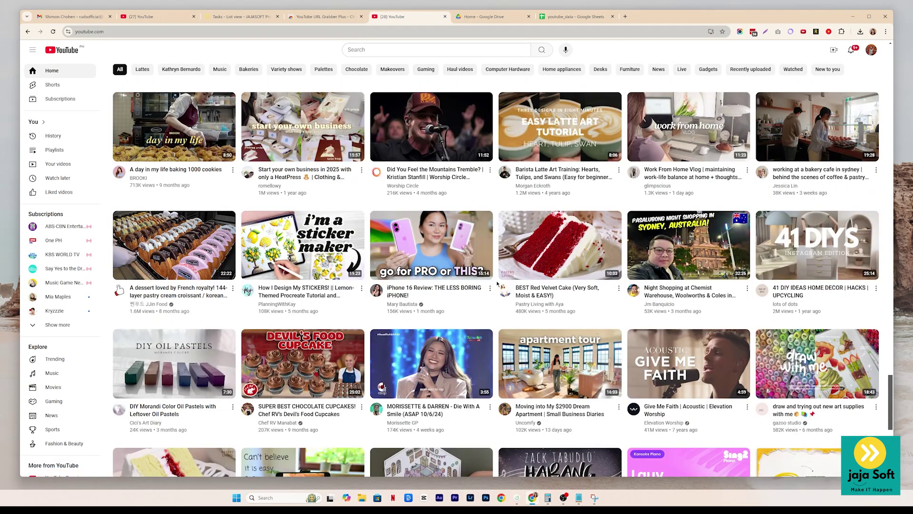
scroll(497, 284, "down", 3)
scroll(554, 309, "down", 5)
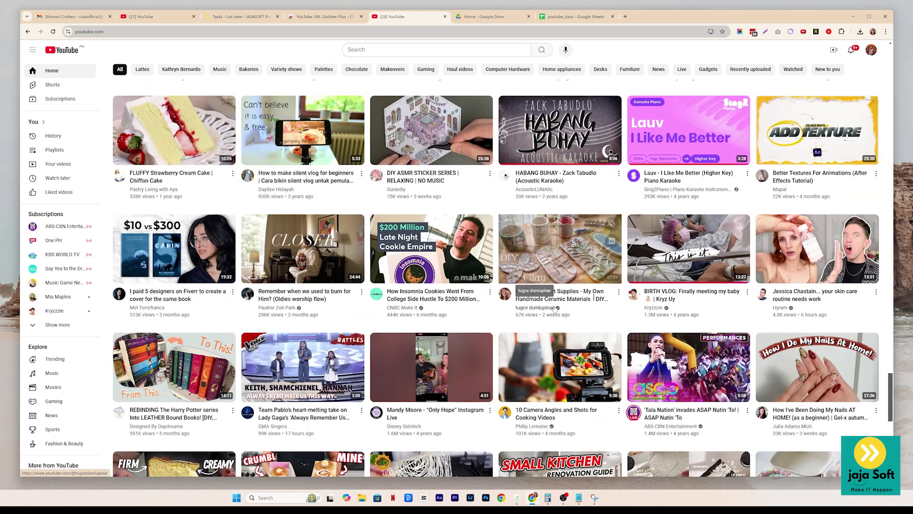
Step: Return to the extension's store listing and read its overview and reviews
key("ctrl+shift+Tab")
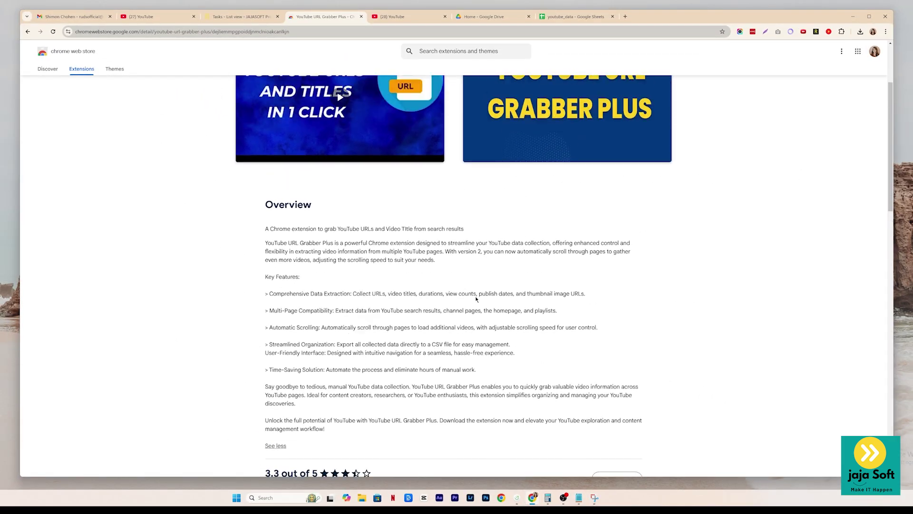
scroll(531, 321, "up", 3)
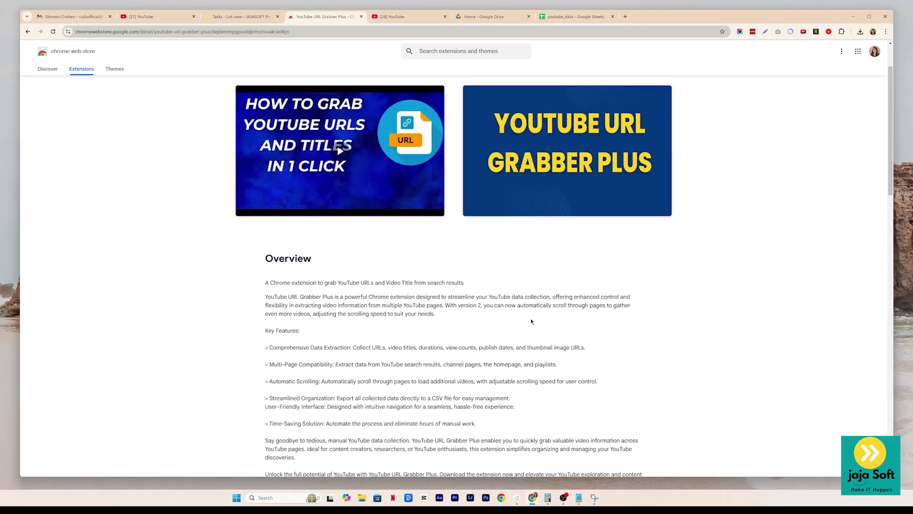
scroll(569, 333, "down", 5)
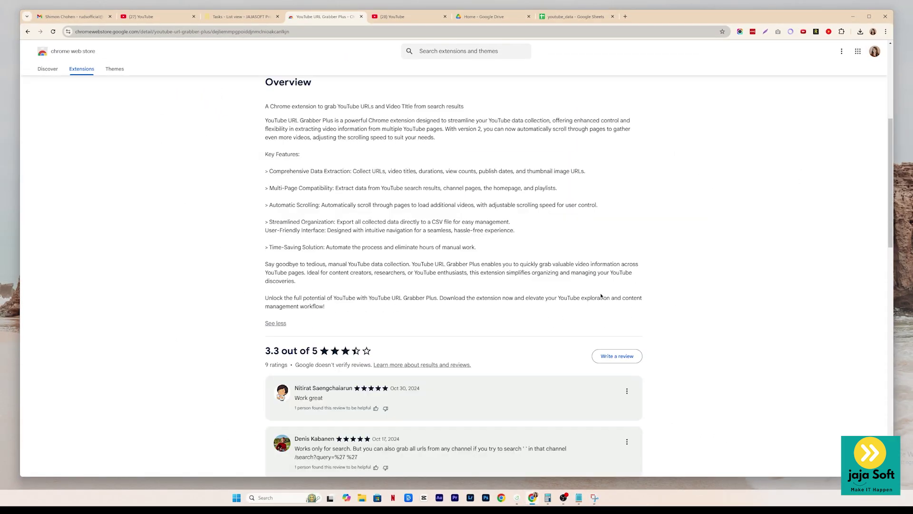
scroll(601, 296, "down", 8)
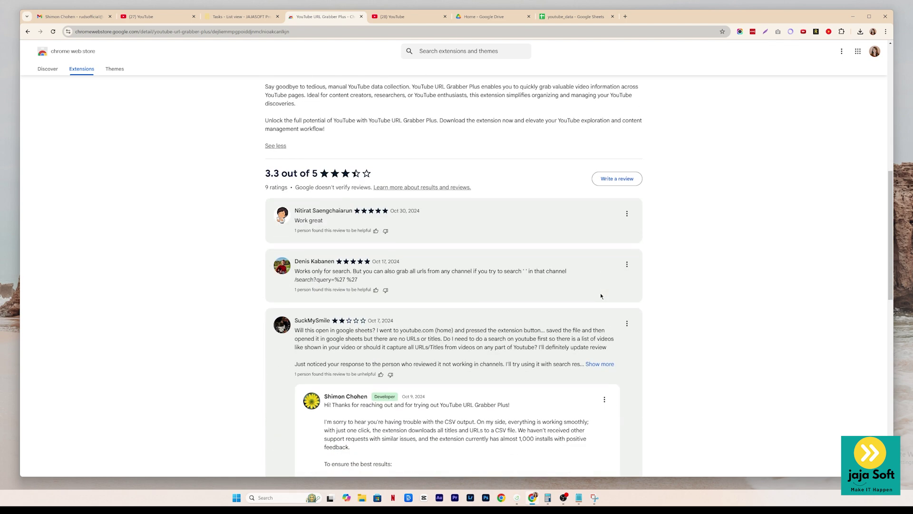
scroll(587, 265, "up", 15)
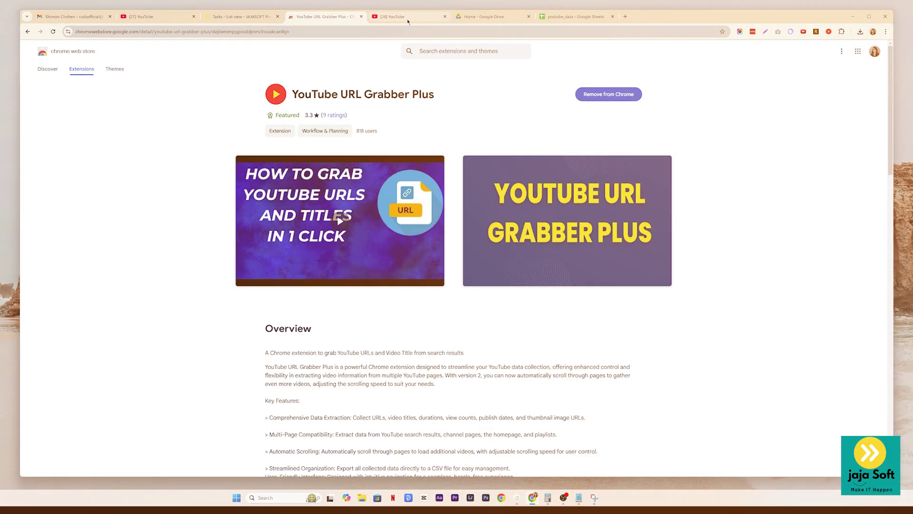
Step: On the YouTube home feed, open the URL Grabber Plus popup and pick Home as scrape source
left_click(408, 18)
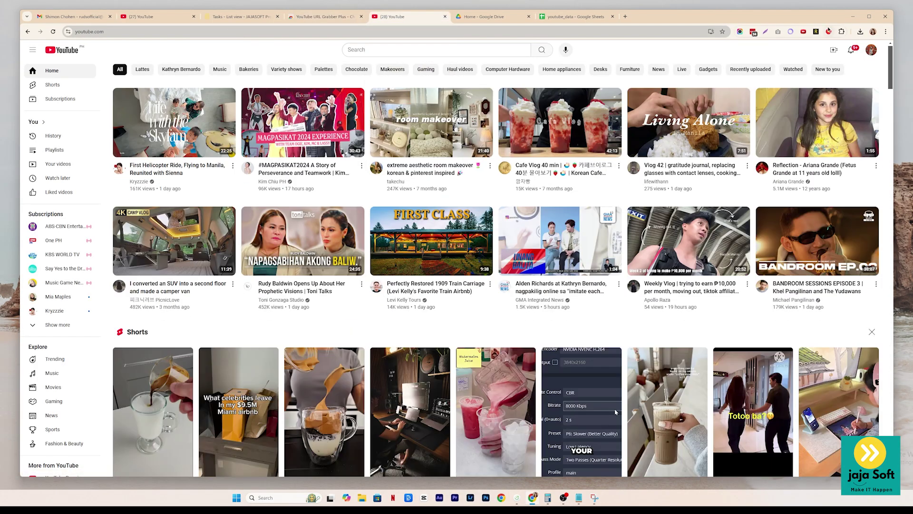
left_click(828, 32)
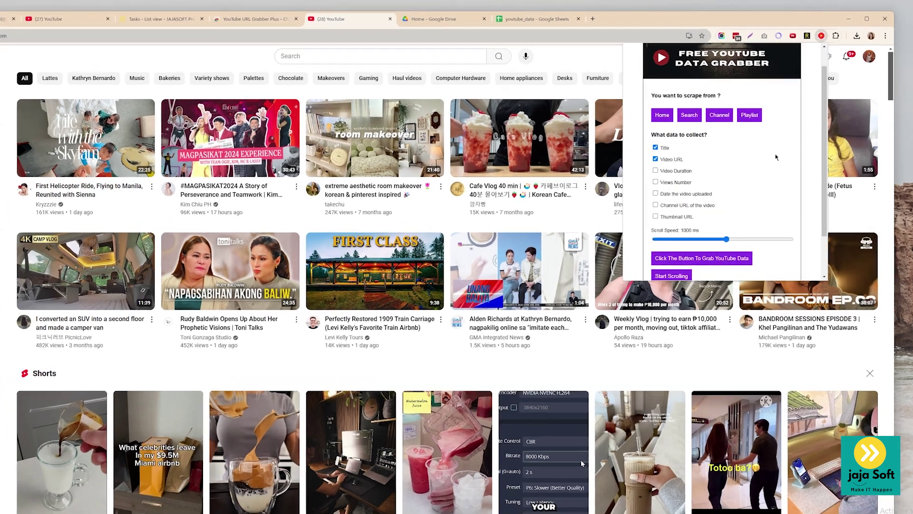
scroll(799, 162, "down", 3)
scroll(794, 157, "up", 3)
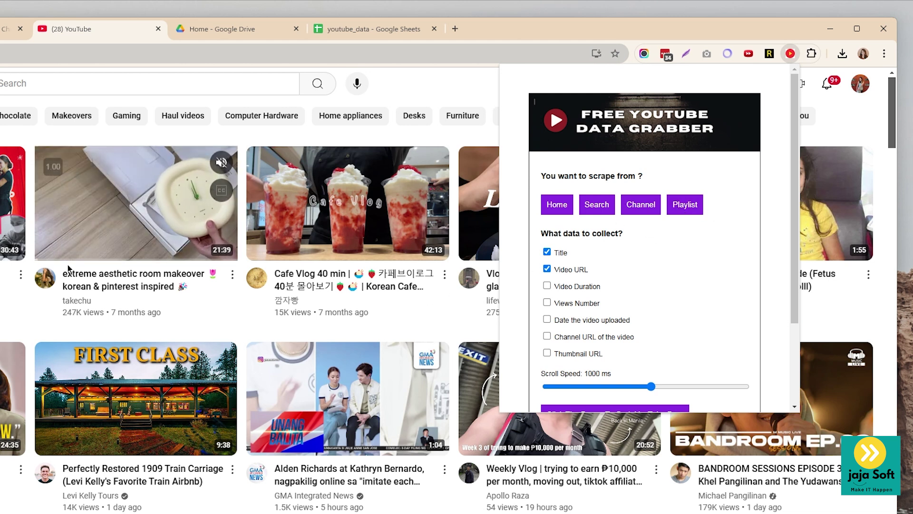
scroll(433, 181, "down", 15)
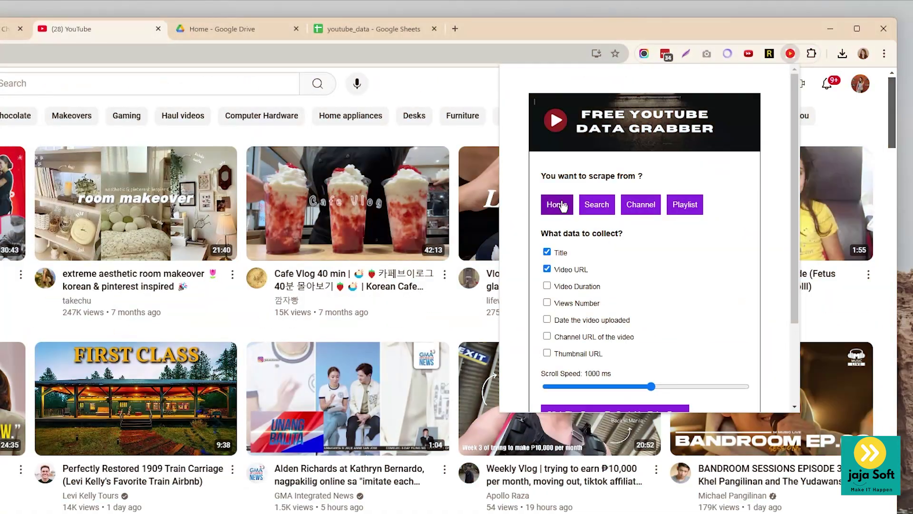
left_click(557, 204)
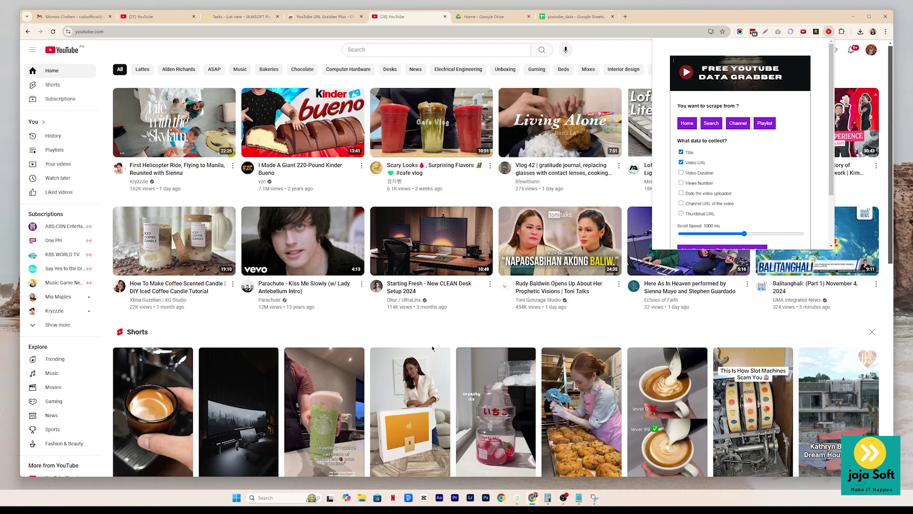
left_click(693, 123)
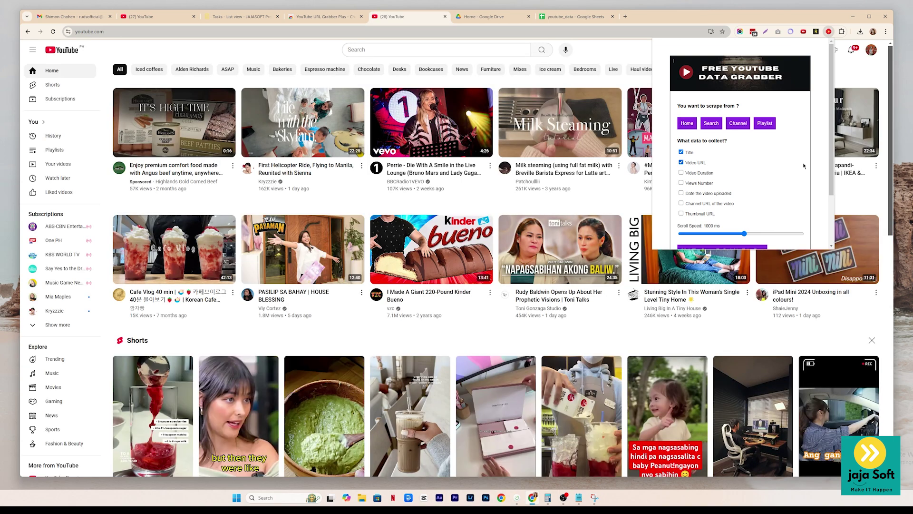
Step: Tick Video Duration, Views Number, upload date, Channel URL and Thumbnail URL fields
scroll(696, 142, "down", 1)
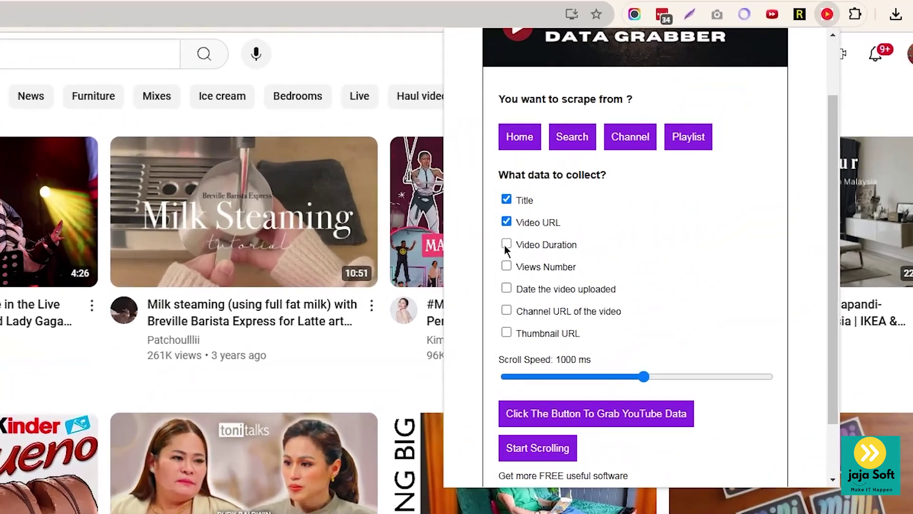
left_click(681, 150)
left_click(506, 267)
left_click(506, 310)
left_click(506, 332)
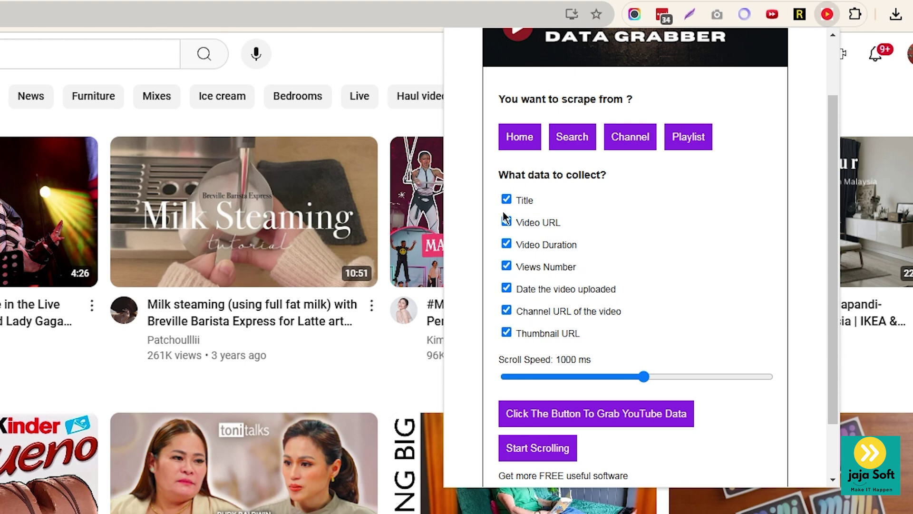
scroll(609, 323, "down", 2)
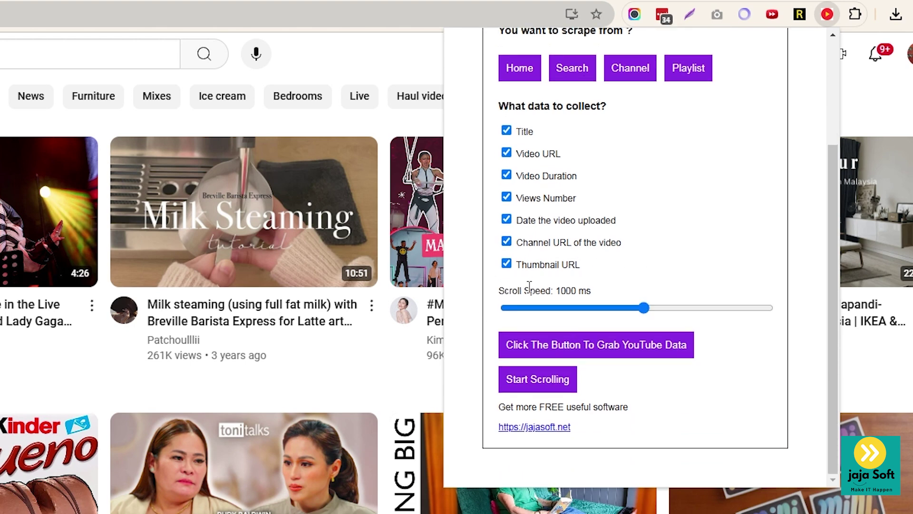
mouse_move(48, 456)
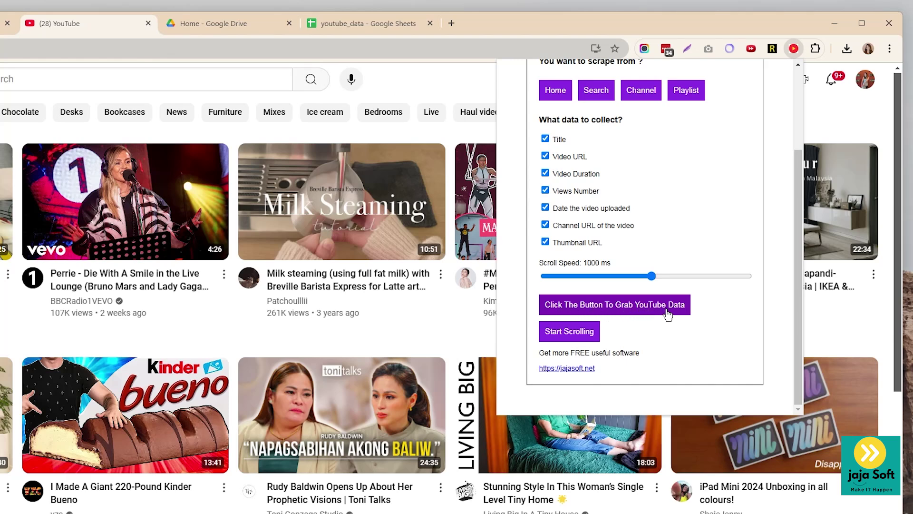
scroll(130, 384, "down", 10)
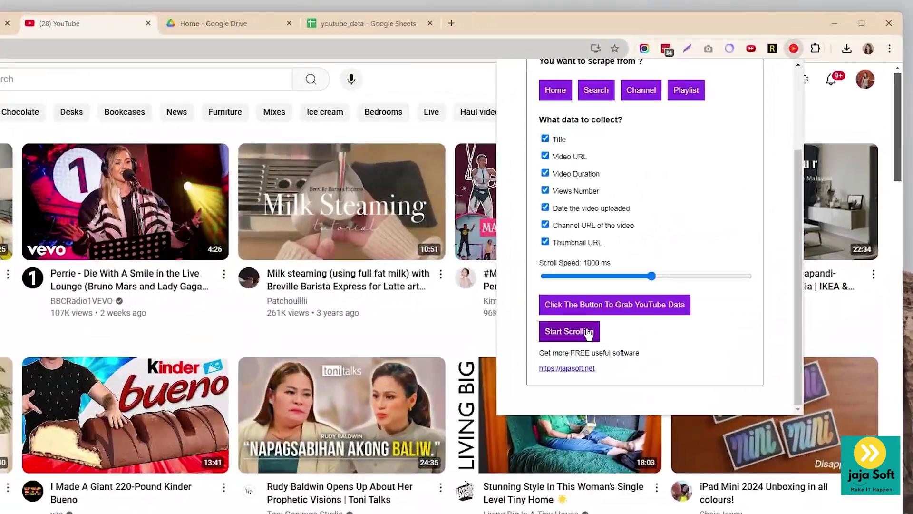
Step: Auto-scroll the home feed to load more videos, stop, and grab the data as youtube_data.csv
left_click(589, 334)
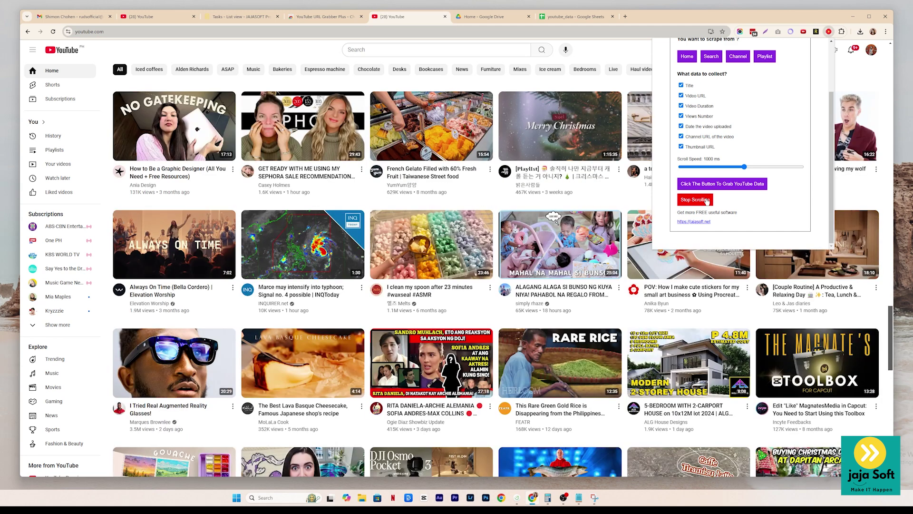
left_click(706, 200)
mouse_move(558, 388)
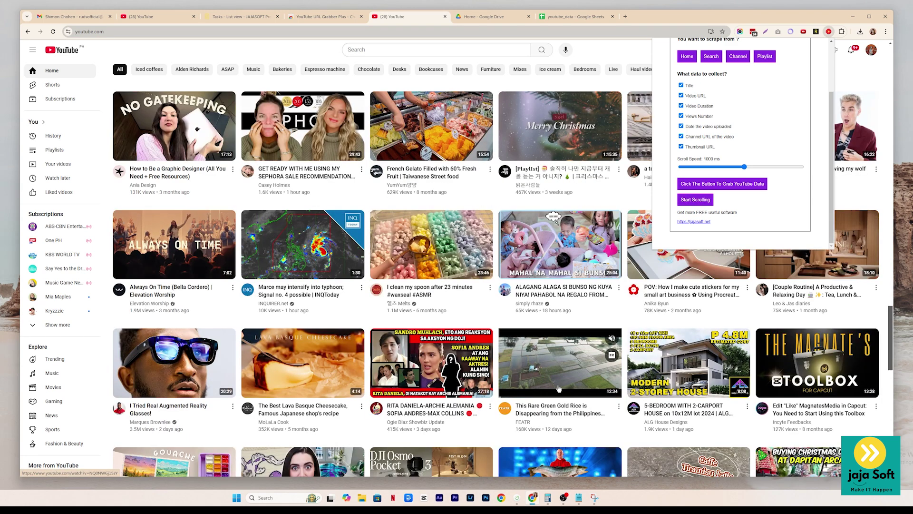
left_click(700, 185)
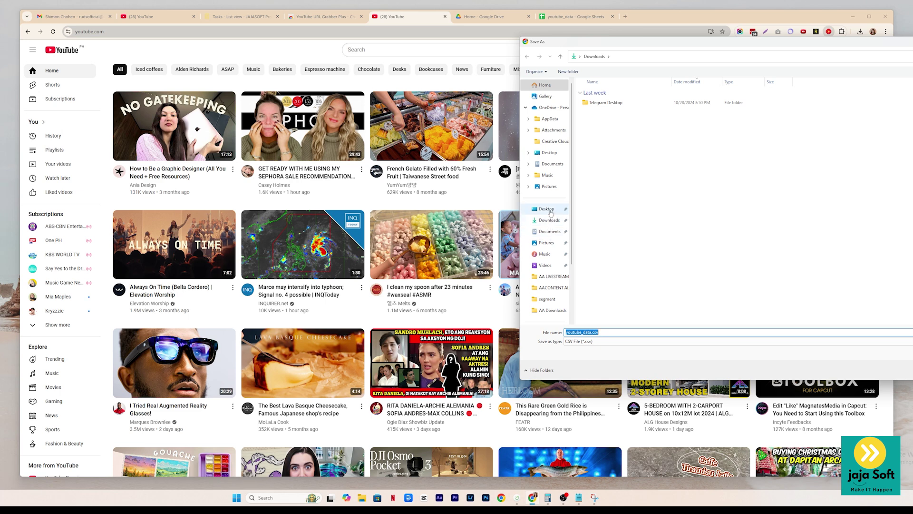
Step: Save the grabbed home-feed data to the Desktop as Data-Home.csv
left_click(551, 212)
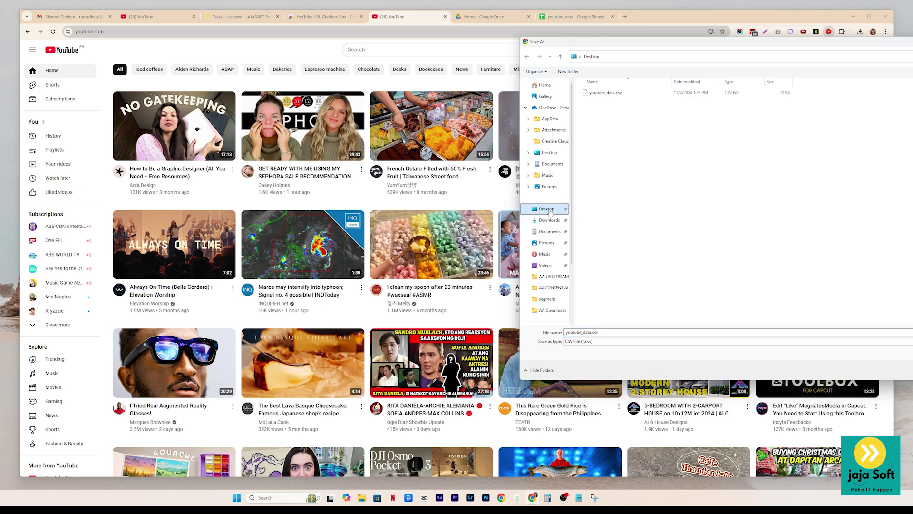
left_click(613, 333)
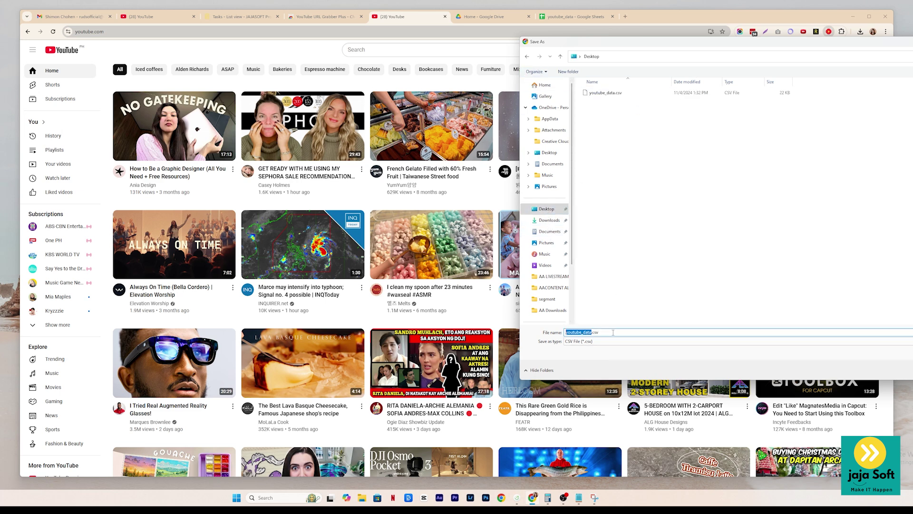
type("Data-Home")
left_click(579, 342)
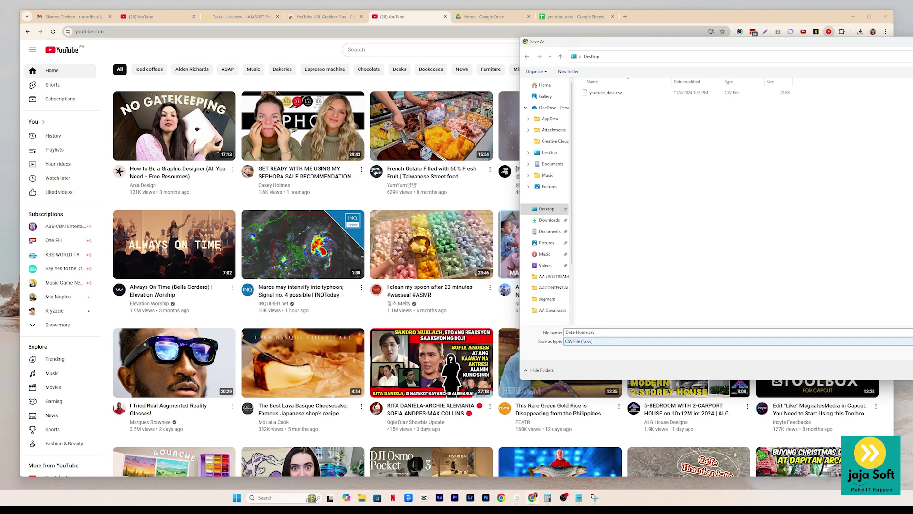
key("Return")
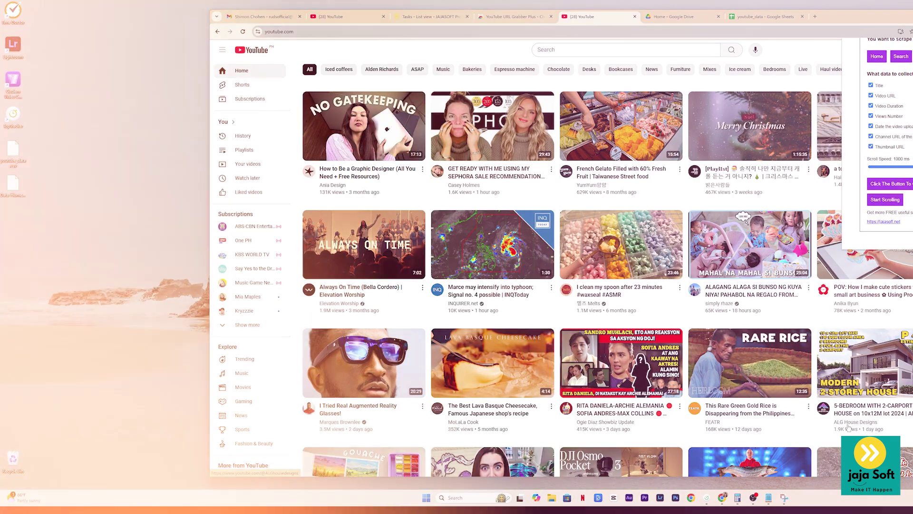
Step: Move the browser window left and scroll through the youtube_data spreadsheet's rows
left_click_drag(850, 18, 660, 18)
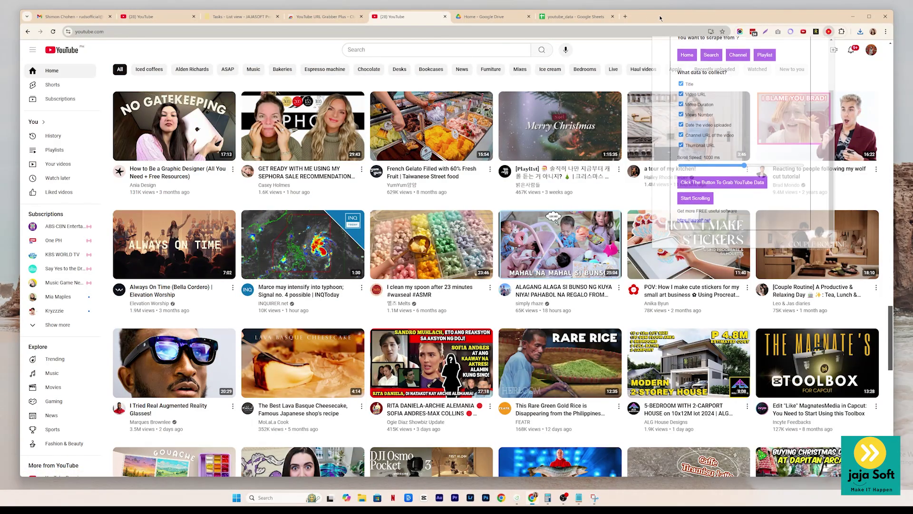
left_click(575, 17)
scroll(366, 288, "down", 4)
scroll(366, 288, "up", 3)
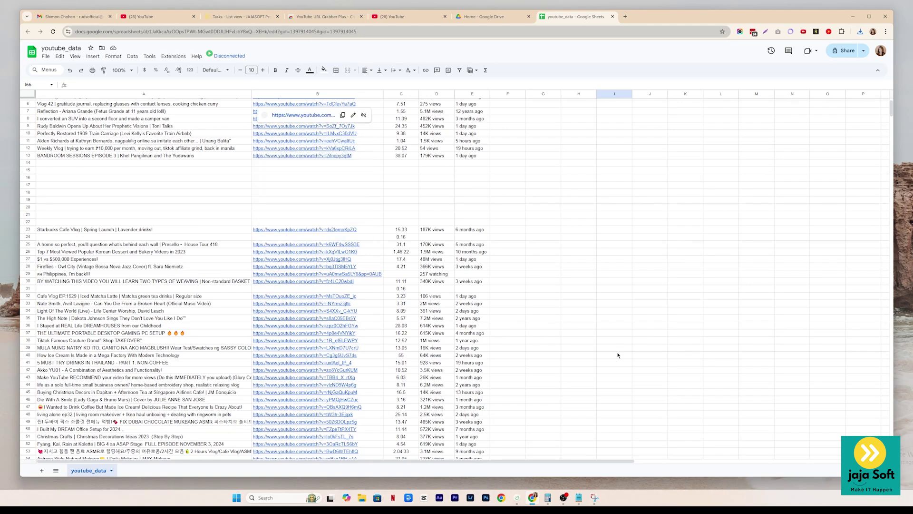
scroll(339, 210, "up", 2)
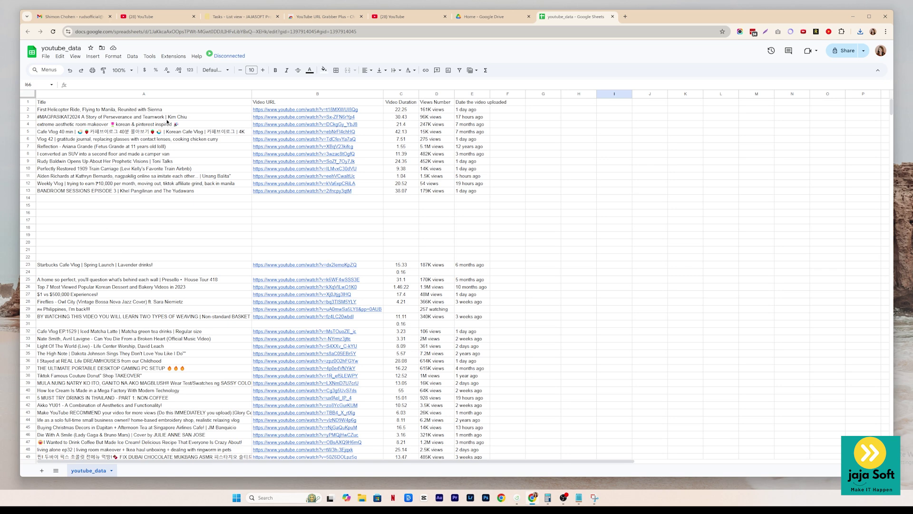
scroll(147, 174, "down", 3)
scroll(238, 238, "up", 3)
Step: Inspect the Video URL, Duration and Views columns, then autofit column E to its header
left_click(317, 94)
left_click(401, 93)
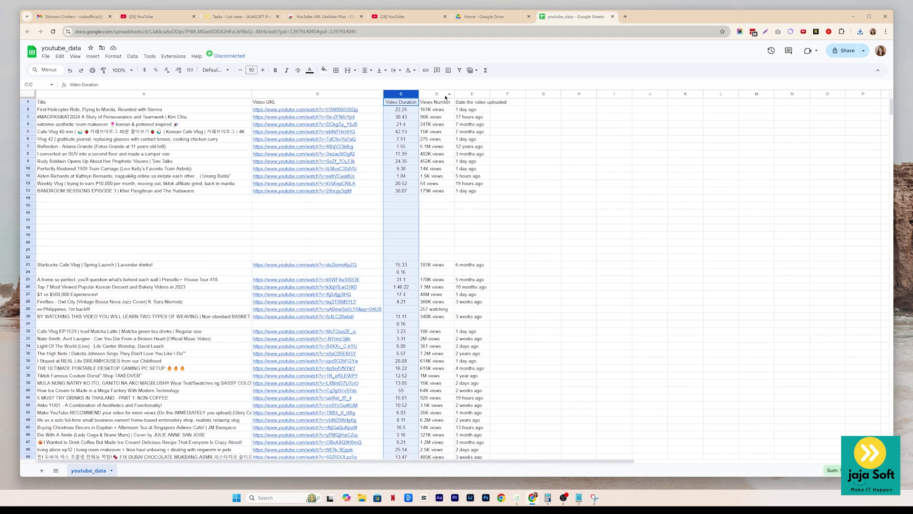
left_click(449, 94)
left_click(447, 97)
left_click(92, 130)
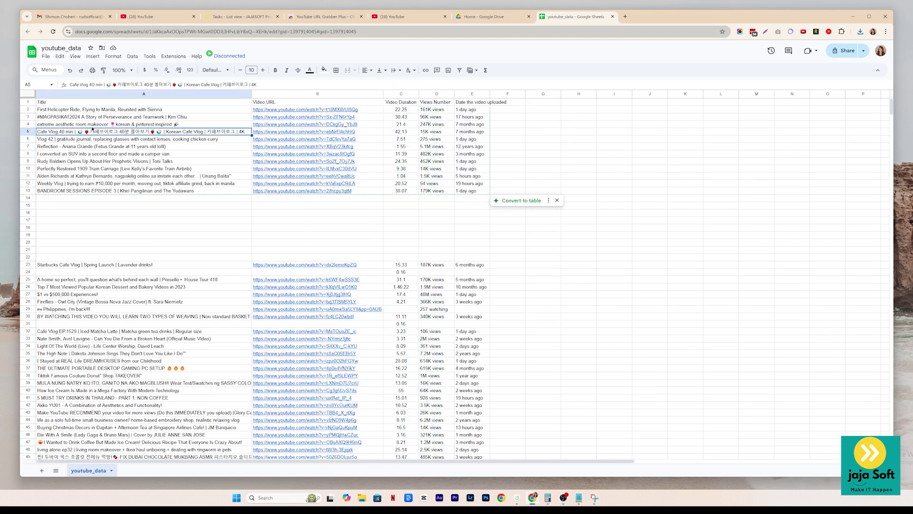
double_click(490, 93)
left_click(597, 117)
scroll(202, 309, "down", 20)
scroll(203, 308, "up", 20)
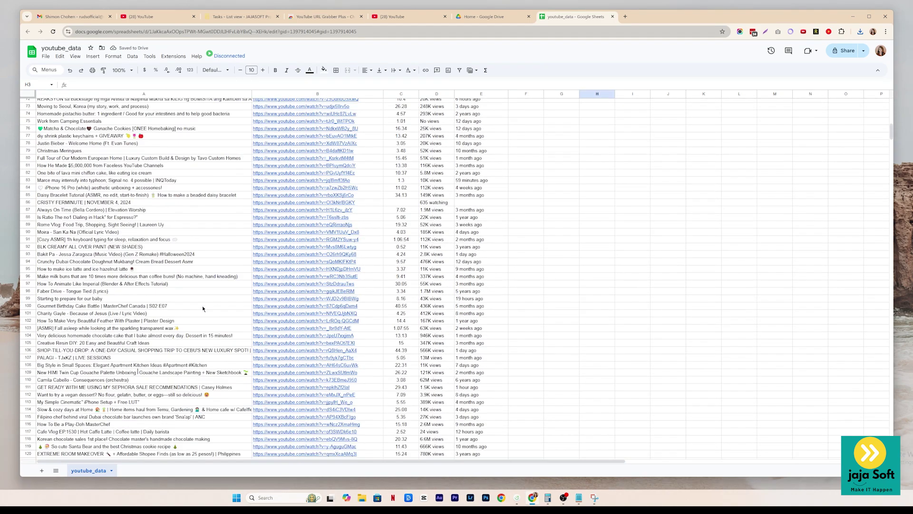
scroll(516, 392, "down", 5)
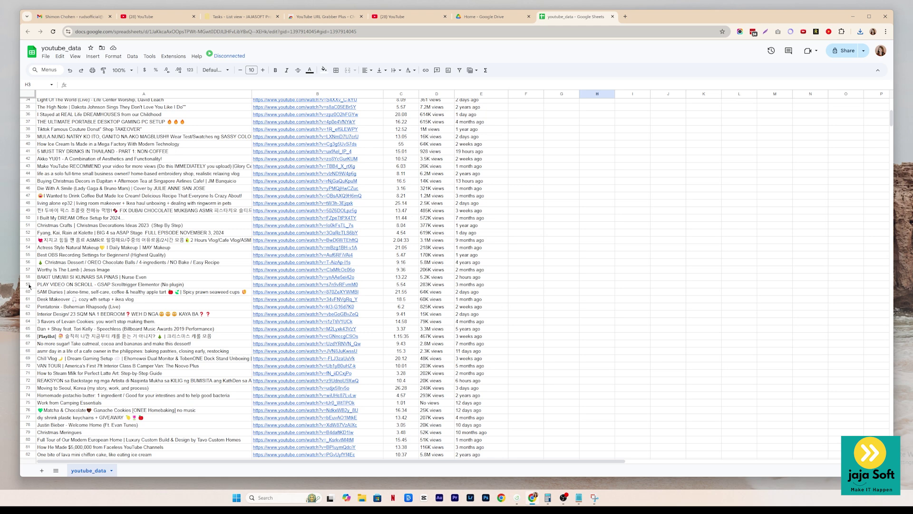
Step: In the grabber's Search mode, enter 'bitcoin' to load YouTube's bitcoin search results
left_click(389, 17)
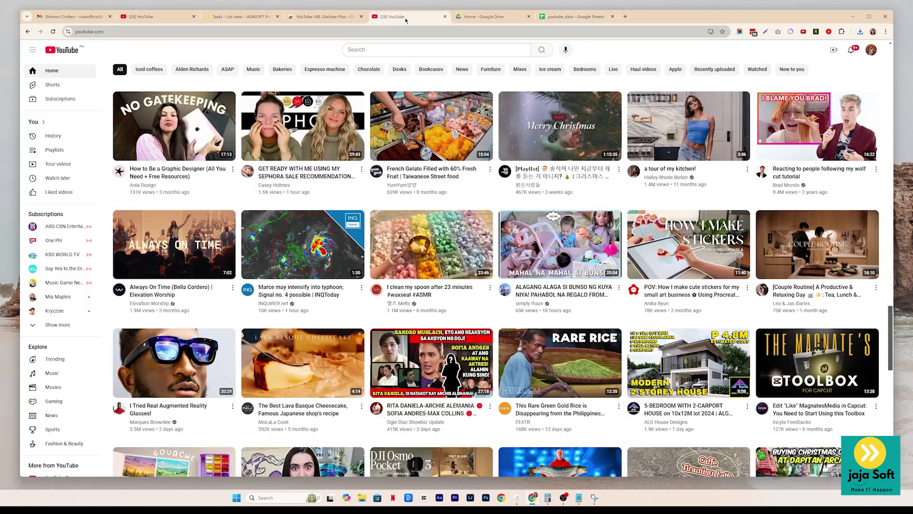
left_click(829, 32)
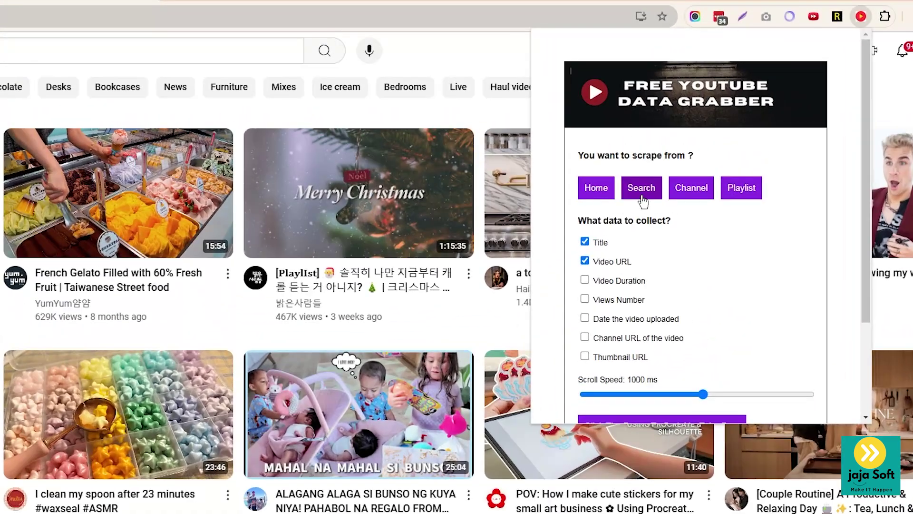
left_click(711, 122)
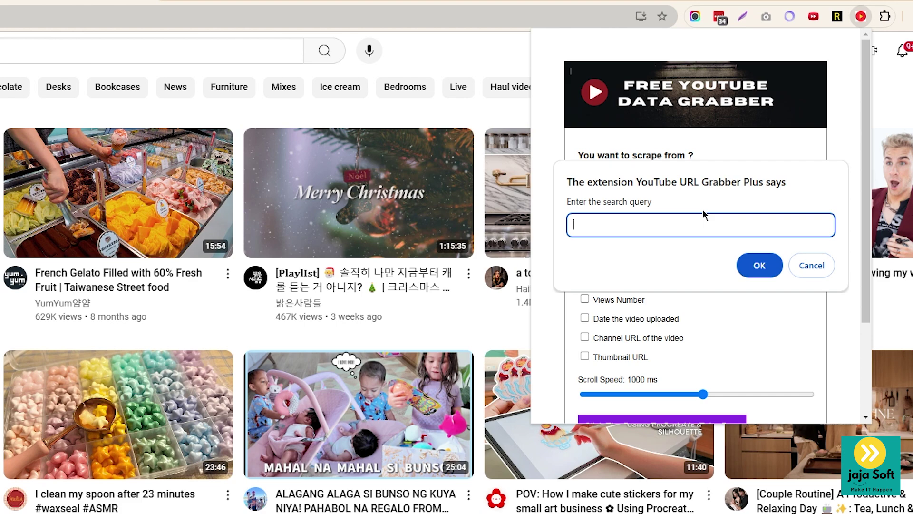
type("bitcoin")
left_click(758, 267)
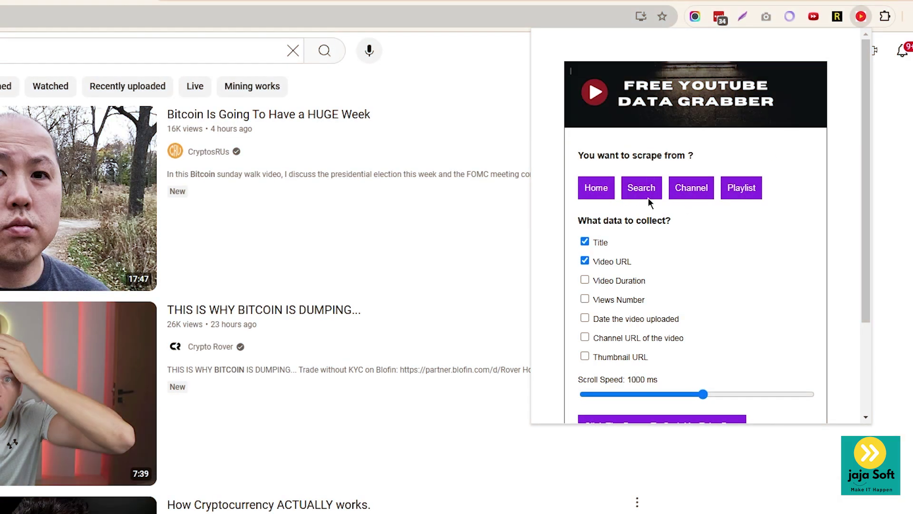
left_click(643, 199)
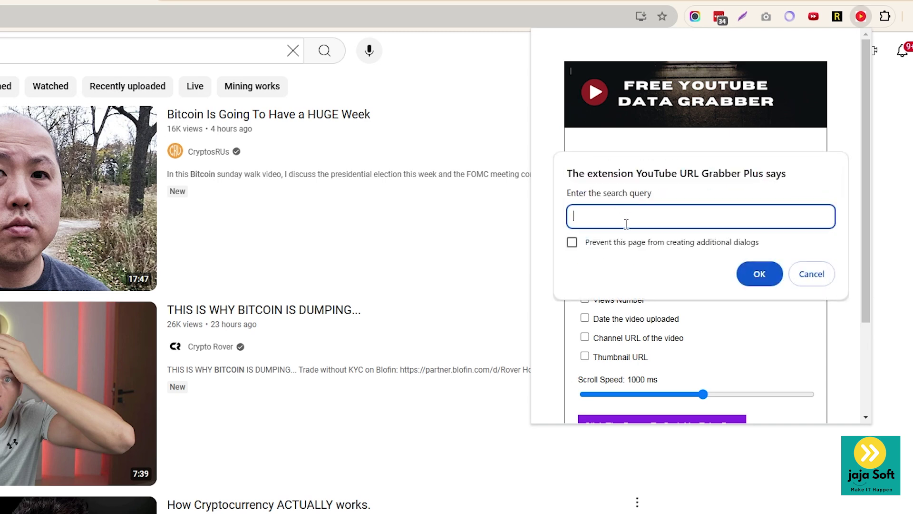
type("bitcoin")
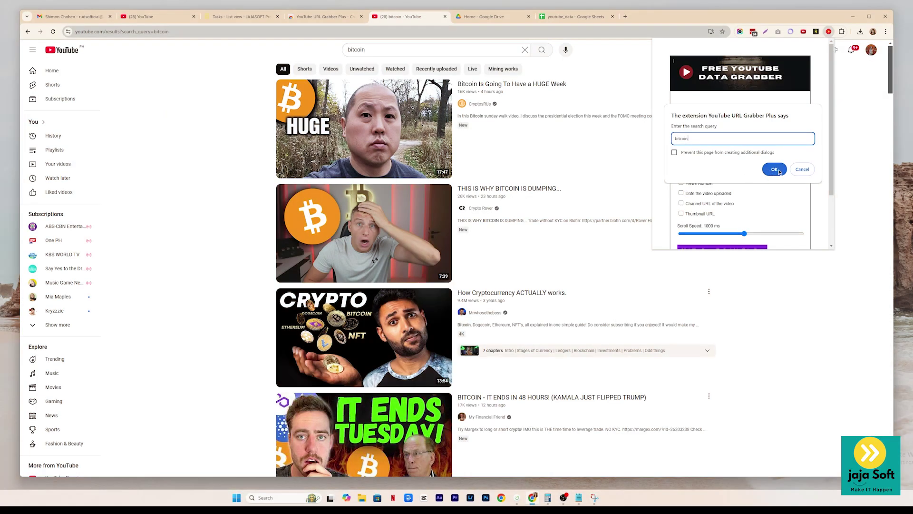
left_click(774, 169)
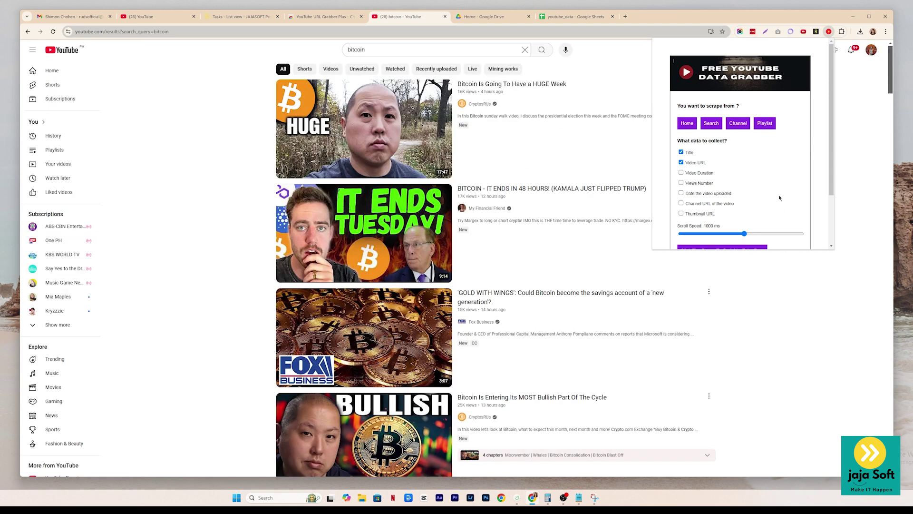
Step: Tick Video Duration, Views Number and upload date, and set scroll speed to 1100 ms
scroll(781, 146, "down", 1)
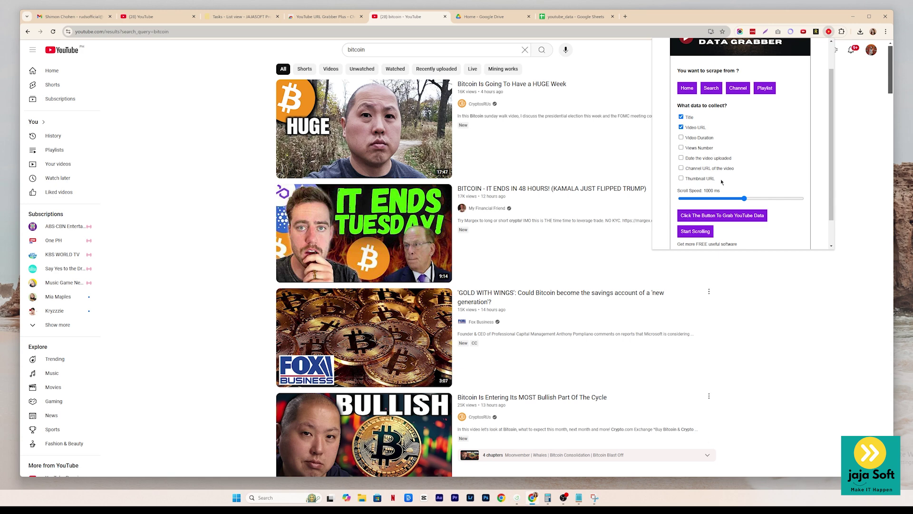
left_click(681, 137)
left_click(681, 148)
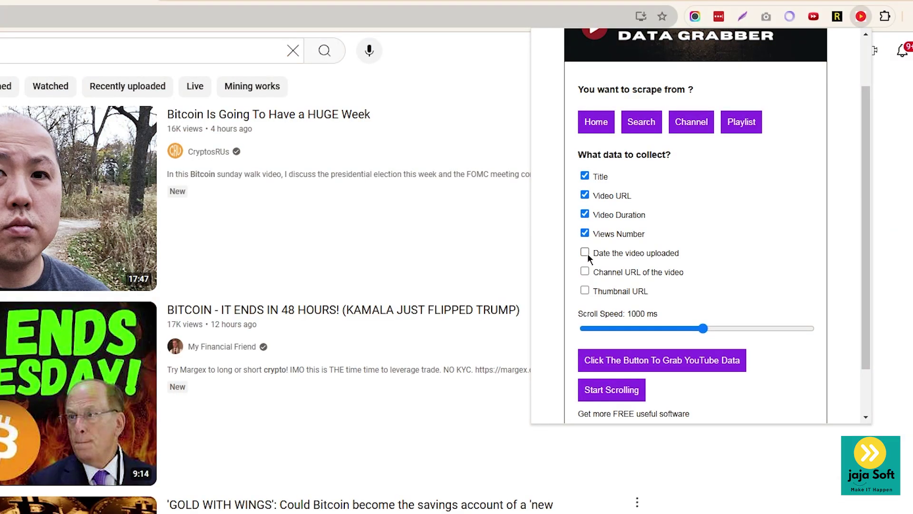
left_click(682, 158)
scroll(665, 290, "down", 2)
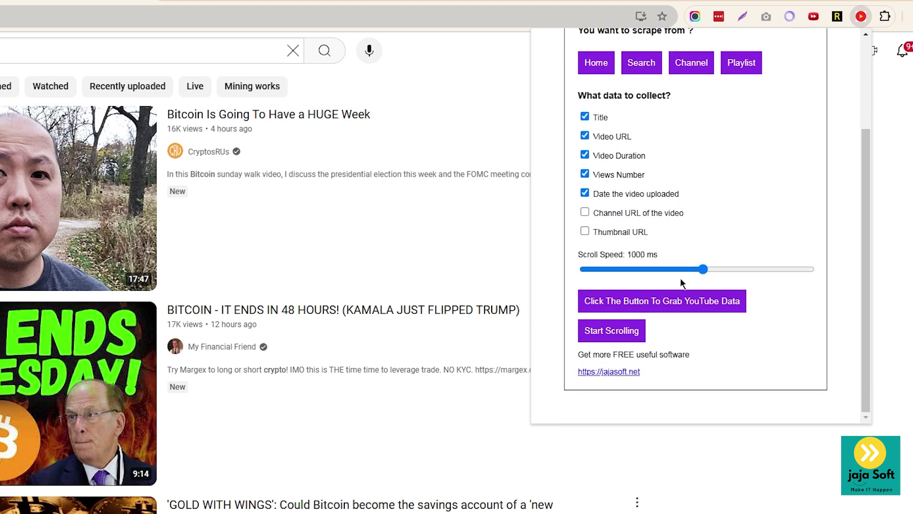
left_click_drag(703, 269, 673, 269)
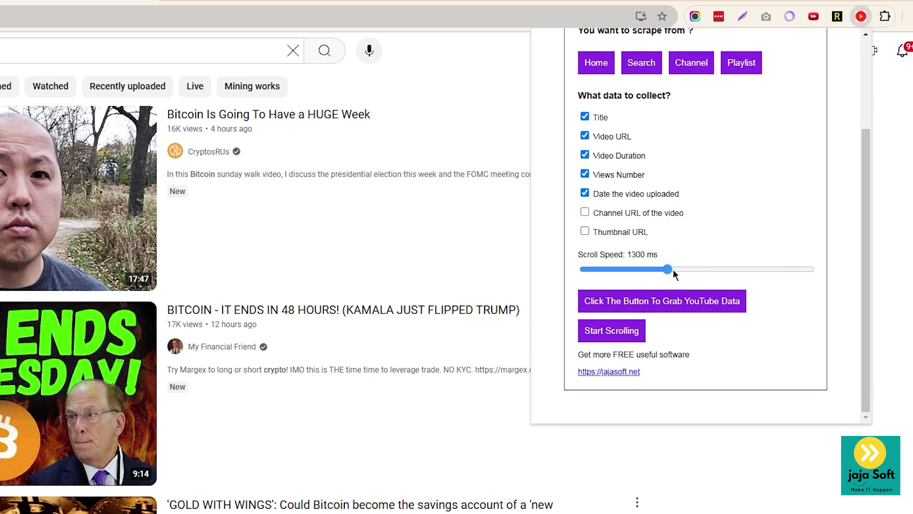
left_click_drag(614, 270, 691, 270)
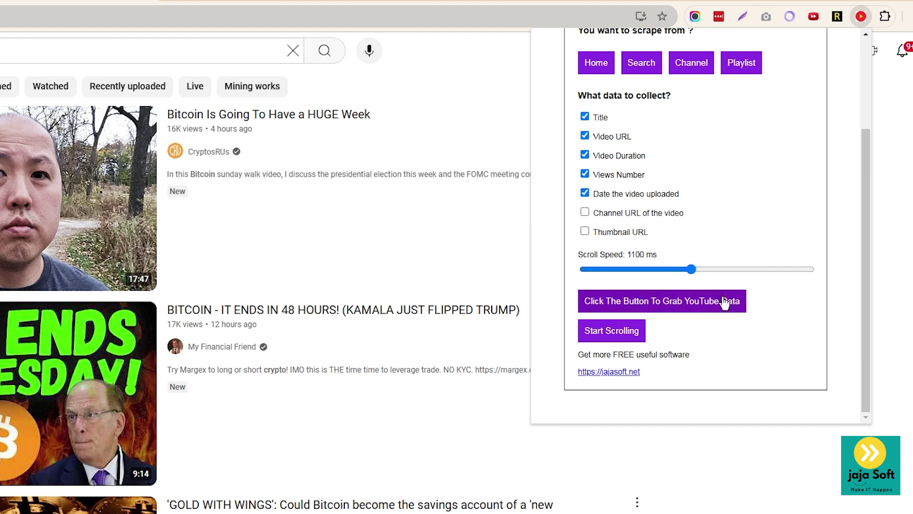
Step: Auto-scroll the bitcoin results, then grab the data and save it as Bitcoin.csv
left_click(627, 337)
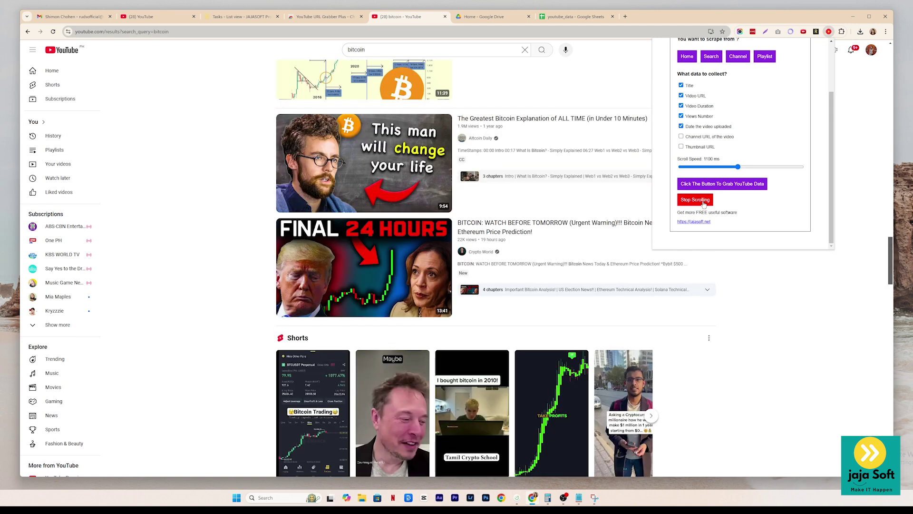
left_click(703, 201)
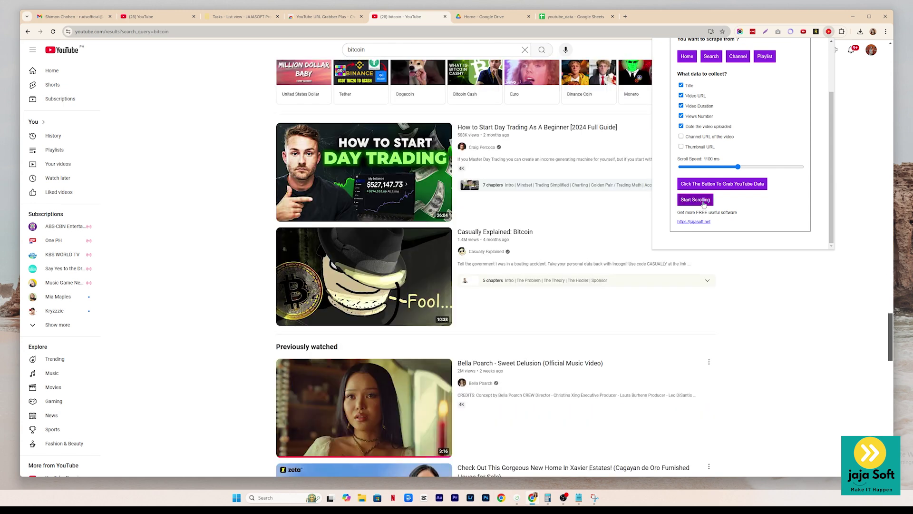
left_click(712, 184)
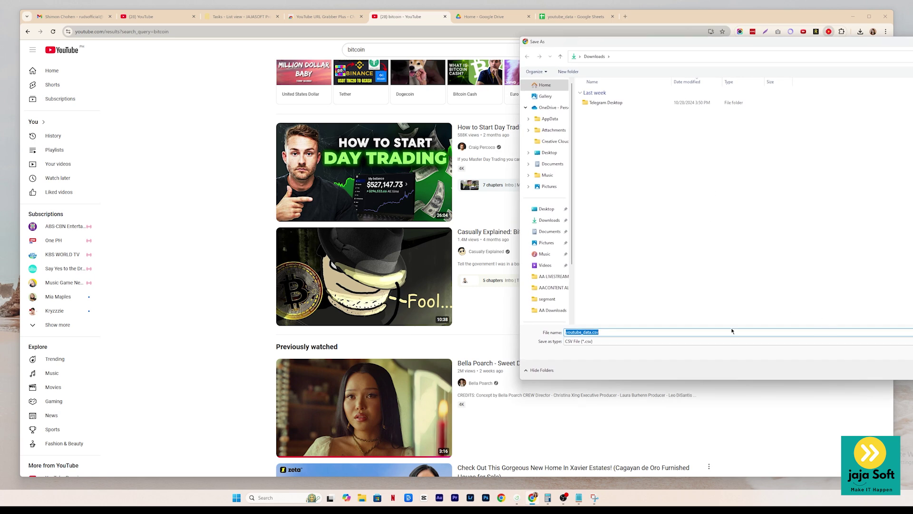
type("Bitcoin")
key("Return")
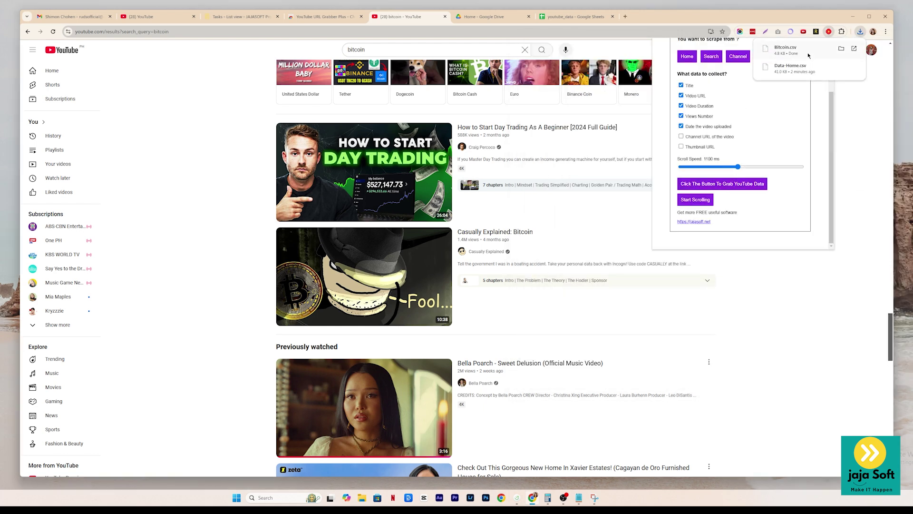
left_click_drag(890, 337, 893, 61)
Step: Copy the link address of the My Financial Friend channel
left_click(829, 32)
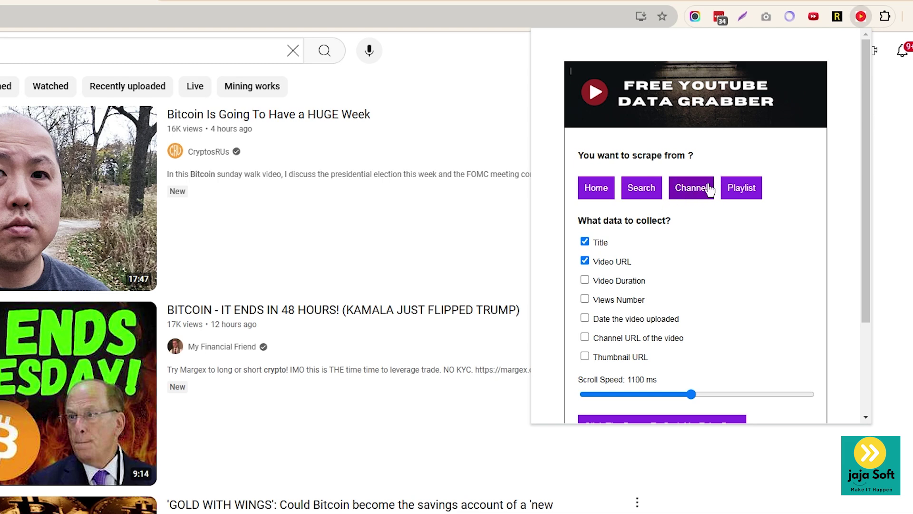
right_click(214, 346)
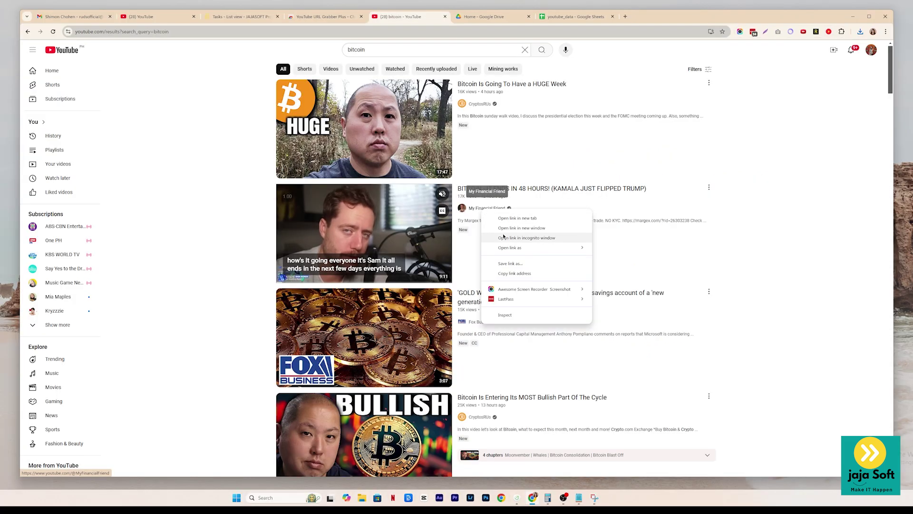
left_click(483, 213)
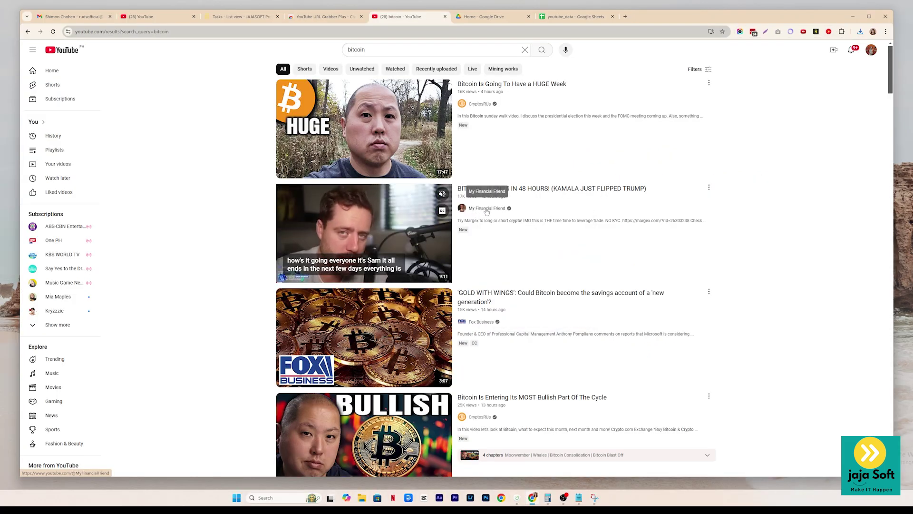
right_click(484, 211)
left_click(509, 275)
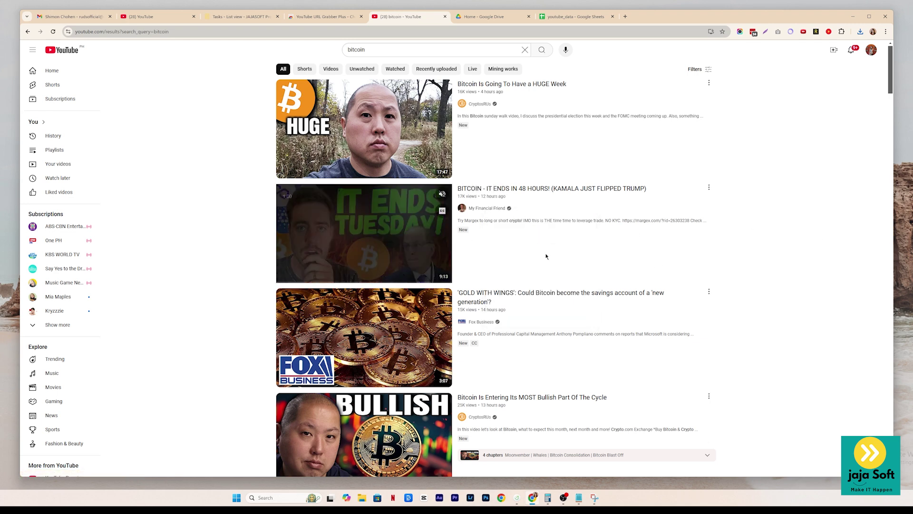
right_click(497, 213)
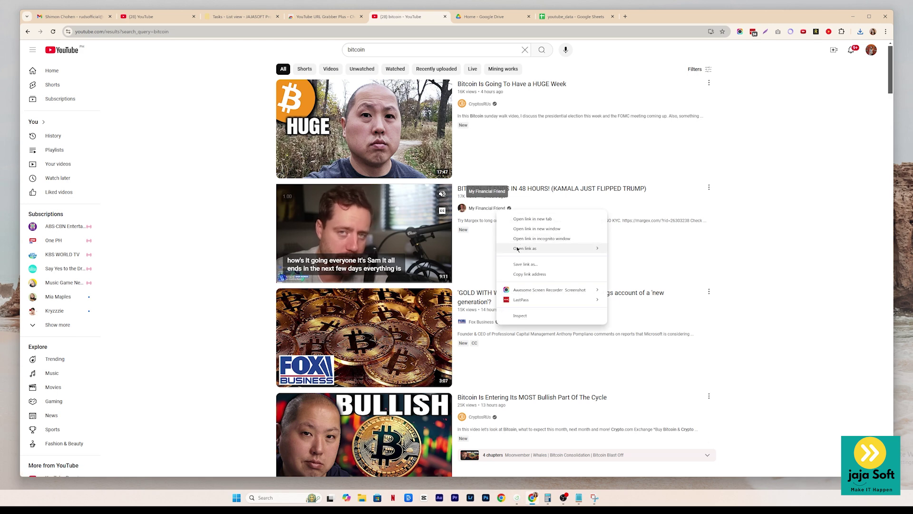
left_click(520, 275)
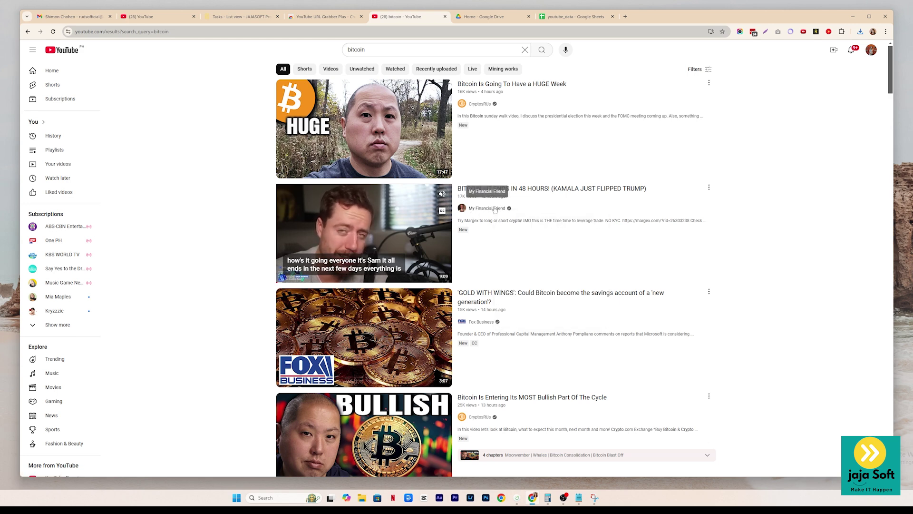
Step: Choose Channel mode in the grabber and paste the channel URL to load its Videos page
left_click(828, 32)
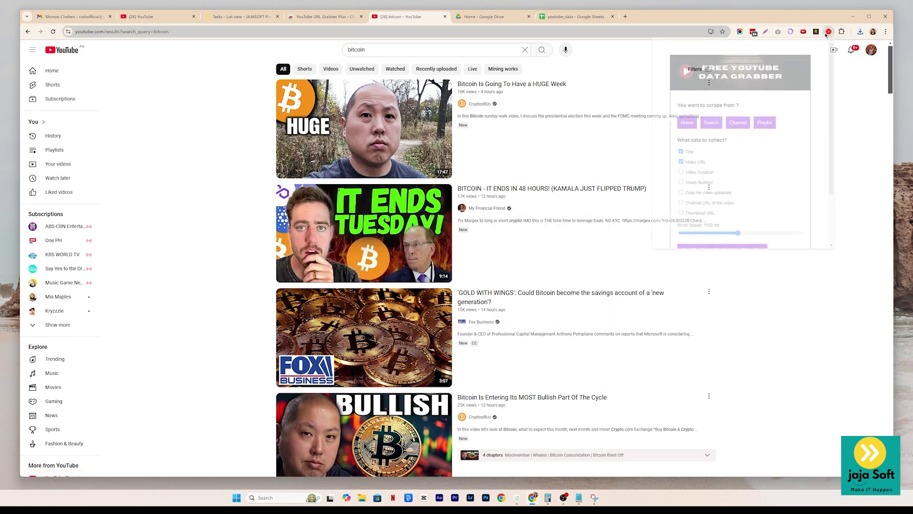
left_click(738, 124)
key("ctrl+v")
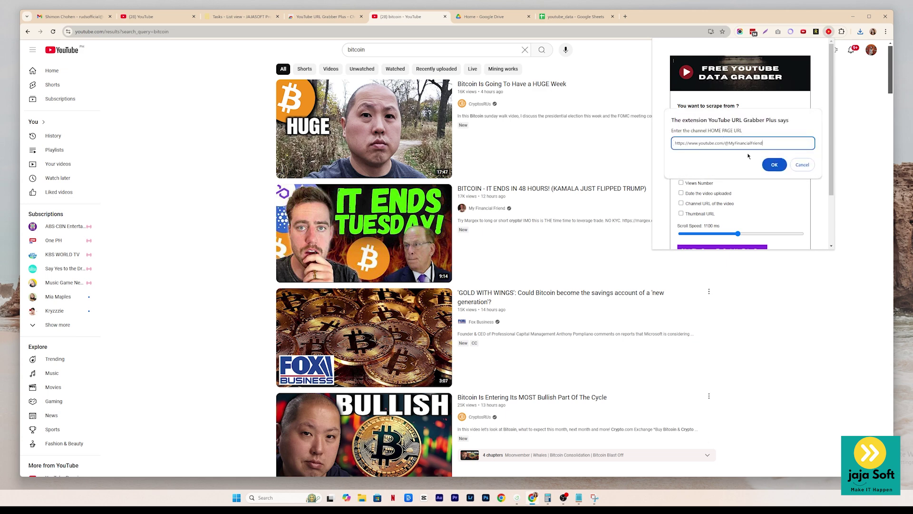
left_click(774, 164)
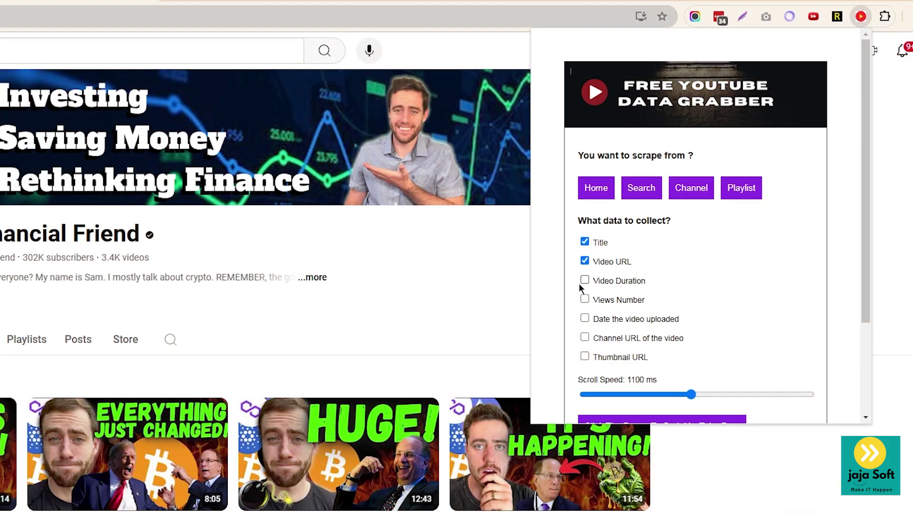
Step: Tick Video Duration, then auto-scroll the channel's video grid and stop it
left_click(681, 173)
scroll(774, 319, "down", 3)
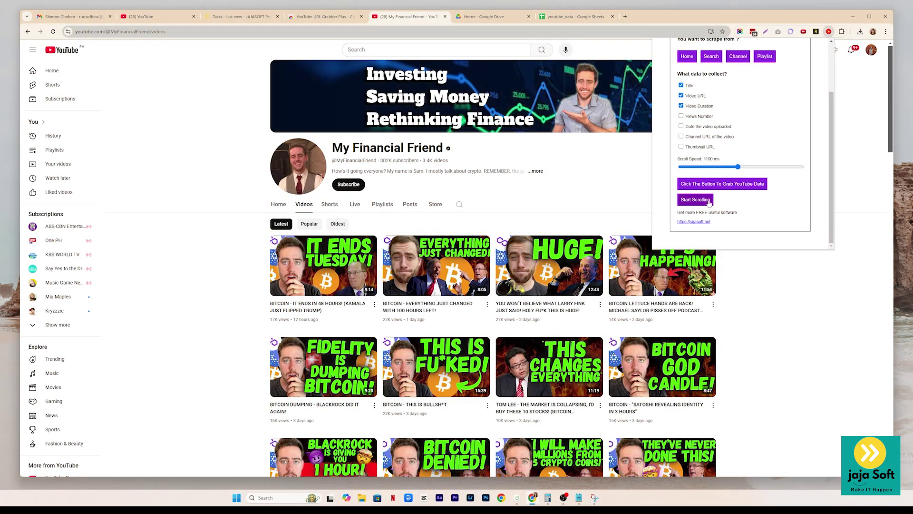
left_click(709, 201)
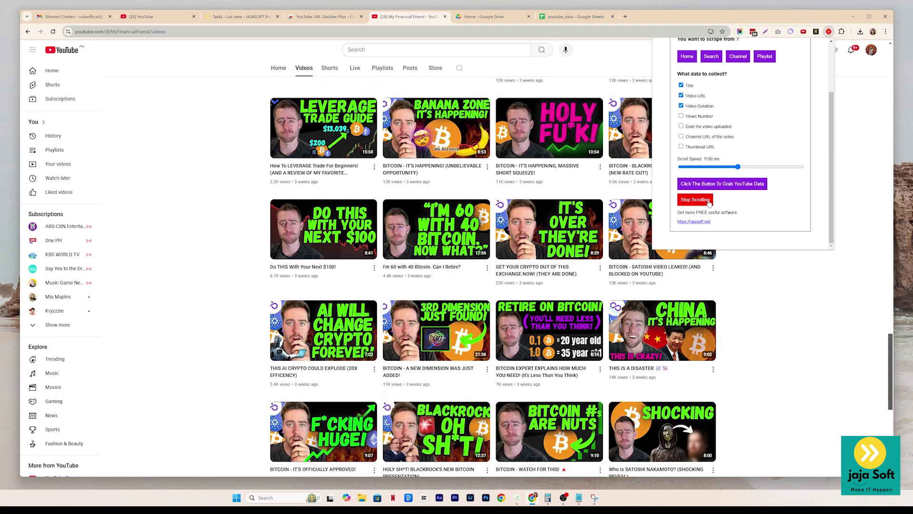
left_click(709, 203)
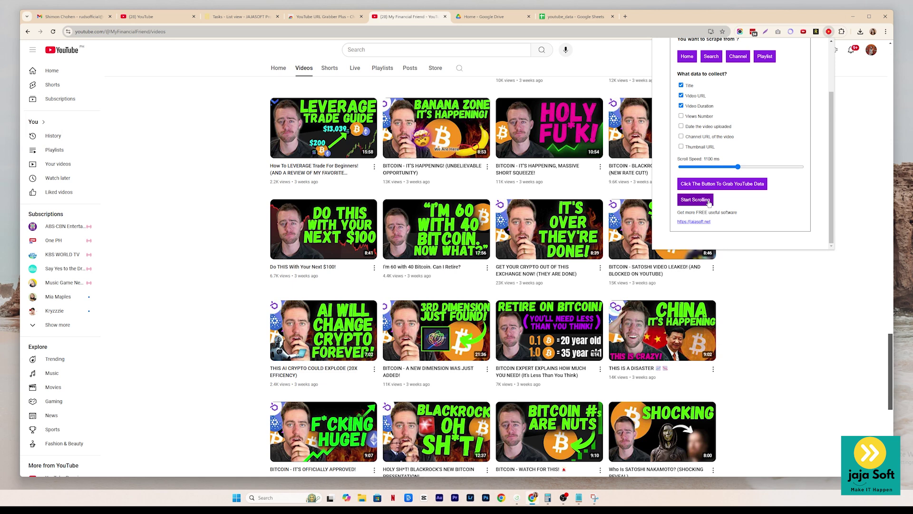
Step: Grab the channel data, then close the youtube_data.csv Save As dialog without saving
left_click(697, 187)
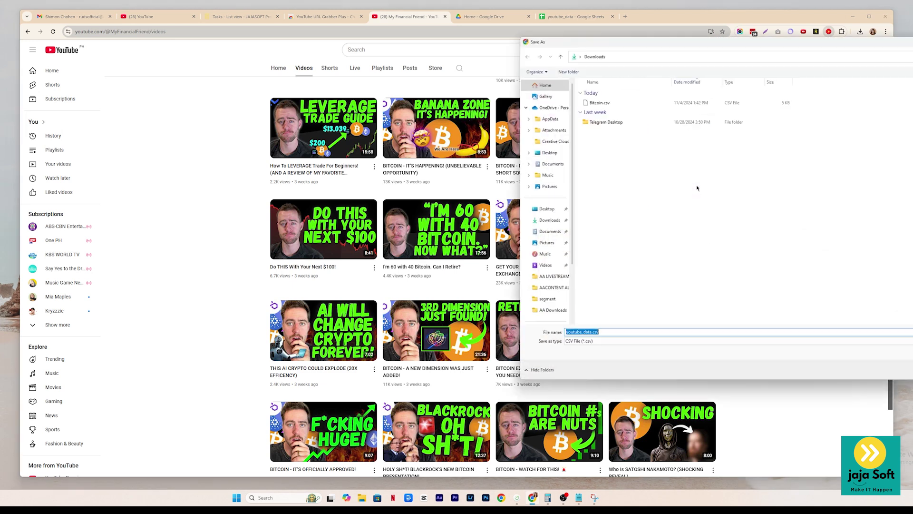
left_click(592, 332)
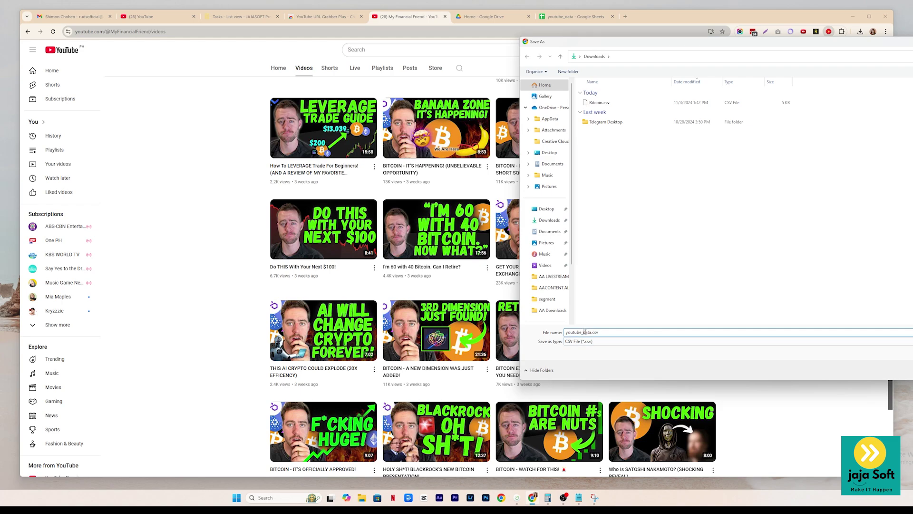
key("Return")
scroll(464, 271, "up", 20)
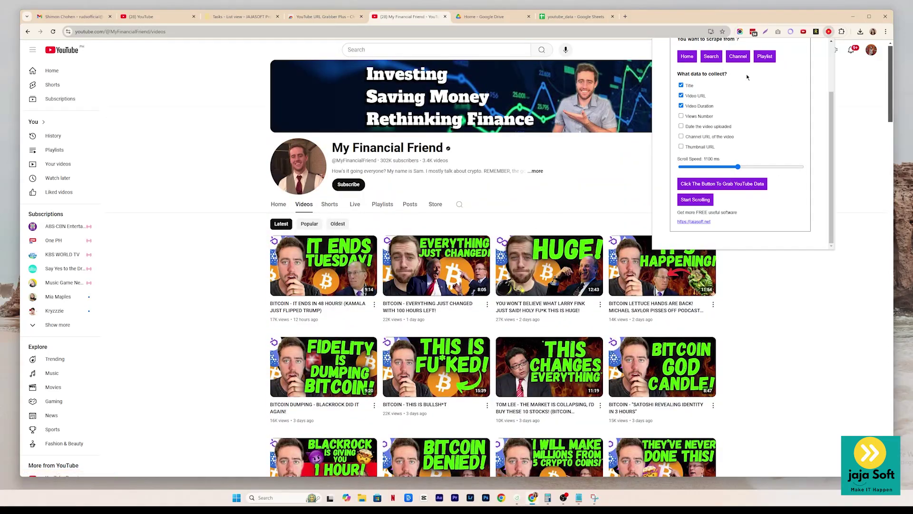
Step: Open the Food playlist and select its page address to copy it
scroll(761, 122, "up", 2)
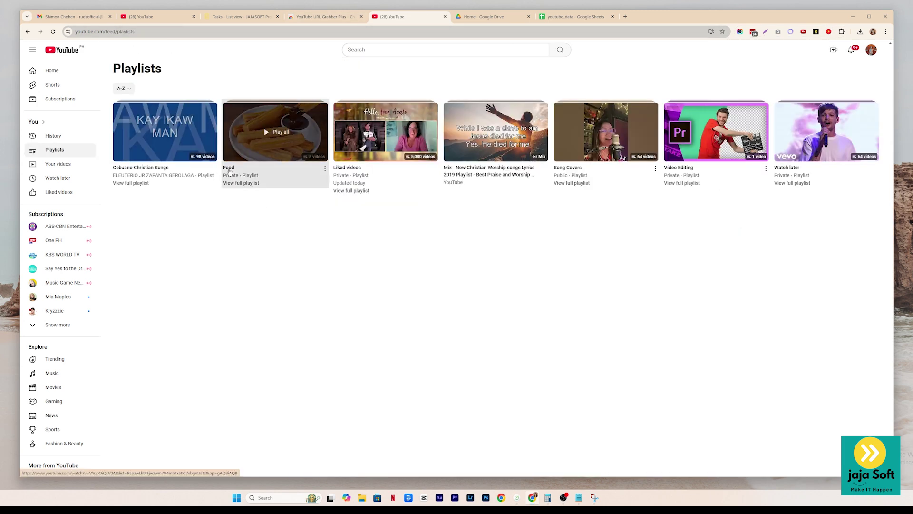
left_click(273, 136)
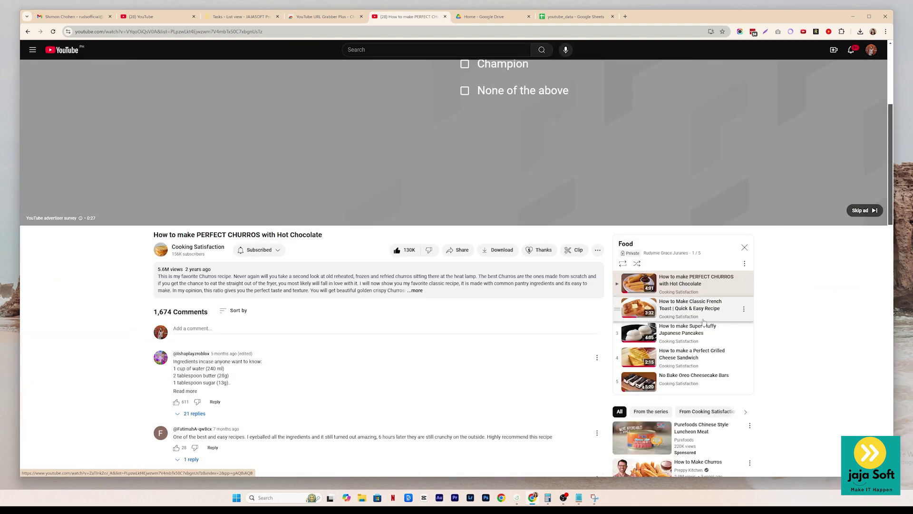
scroll(478, 313, "up", 3)
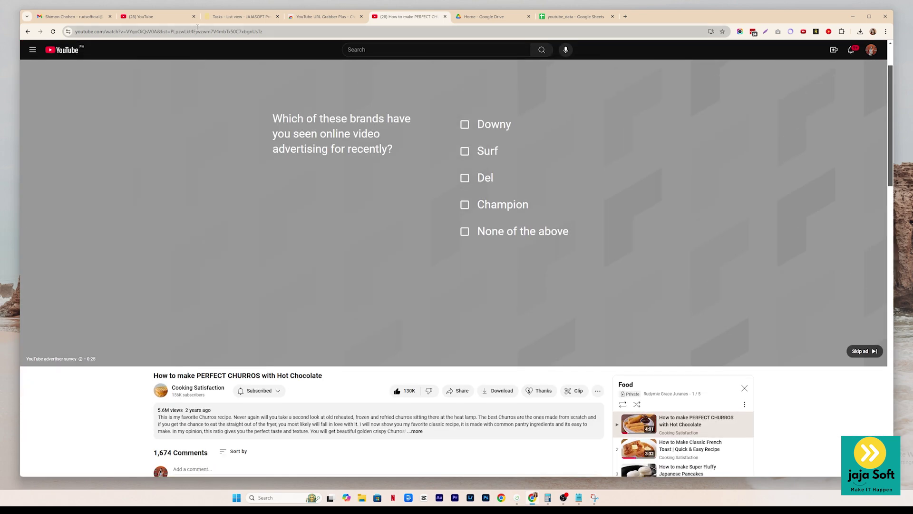
left_click(216, 30)
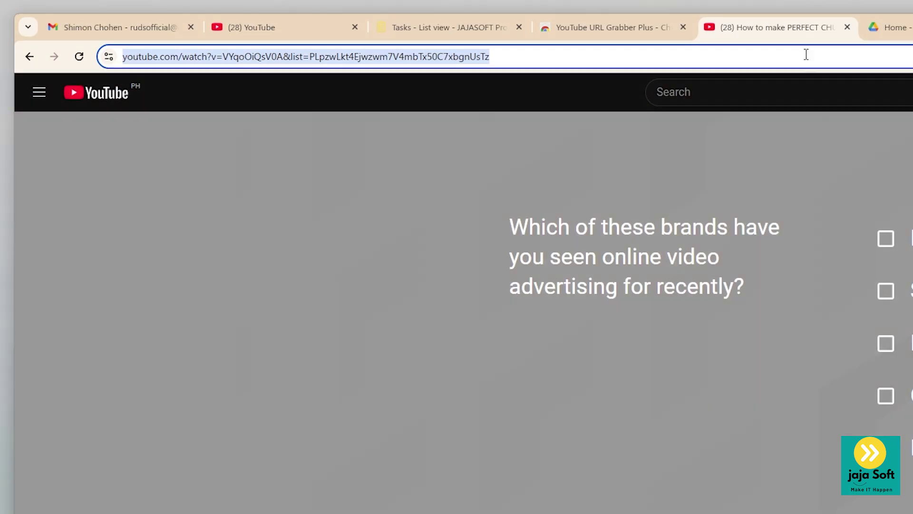
Step: Load the copied Food playlist URL into the extension's Playlist mode
left_click(912, 56)
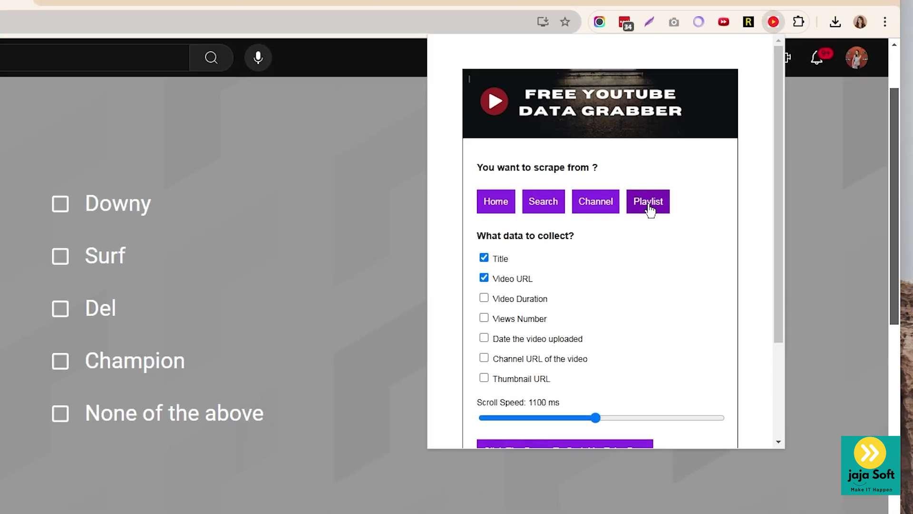
left_click(912, 235)
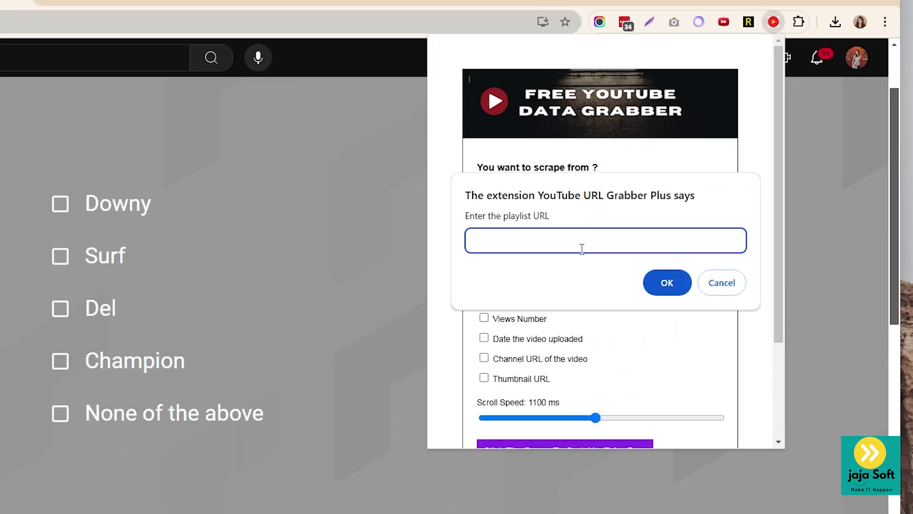
key("ctrl+v")
left_click(665, 284)
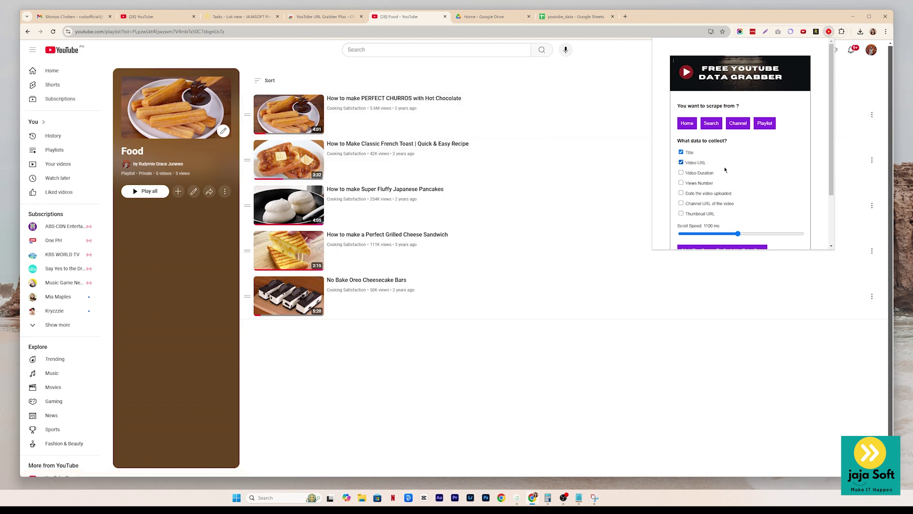
Step: Save the Food playlist's video data as playlist.csv on the Desktop, then return to the youtube_data sheet
scroll(686, 197, "down", 2)
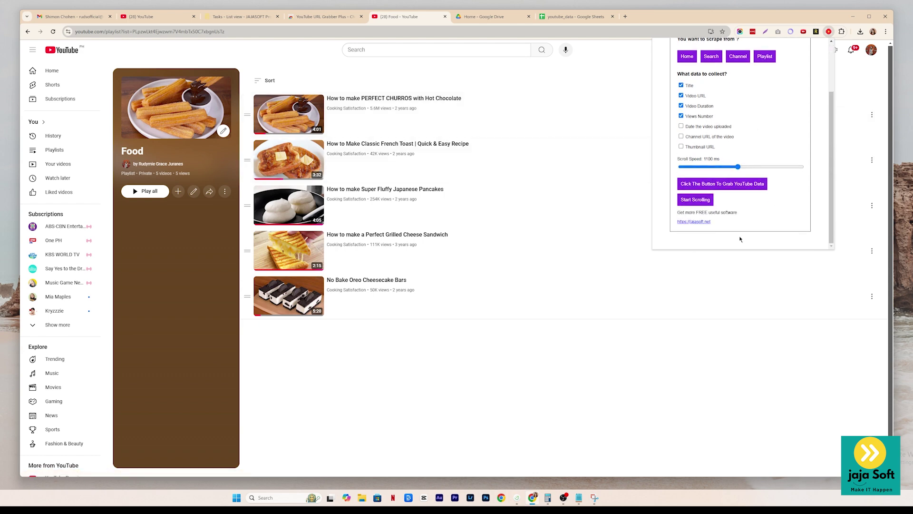
scroll(555, 300, "down", 1)
scroll(591, 394, "up", 1)
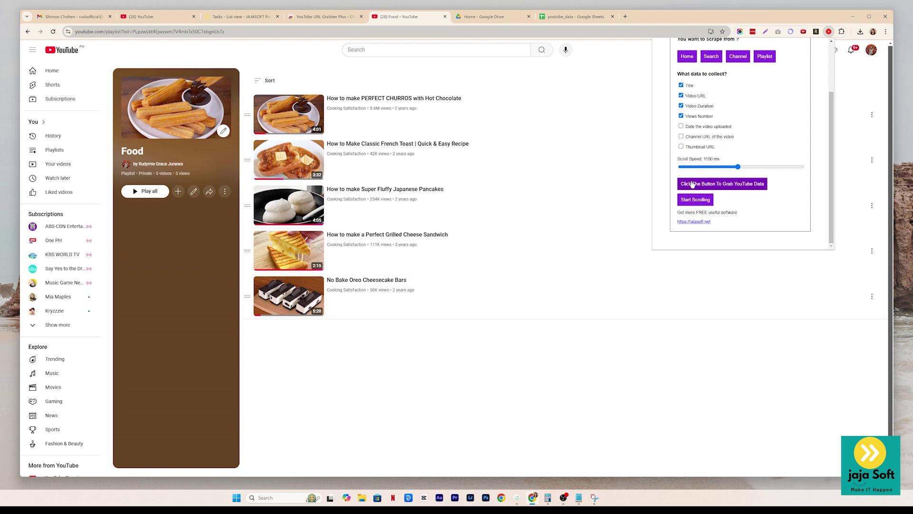
left_click(728, 185)
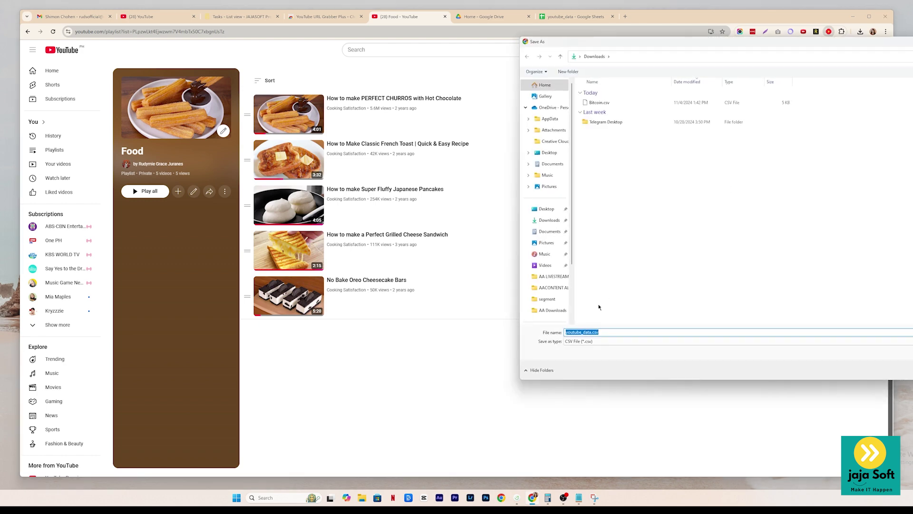
double_click(578, 332)
type("playlist")
left_click(553, 153)
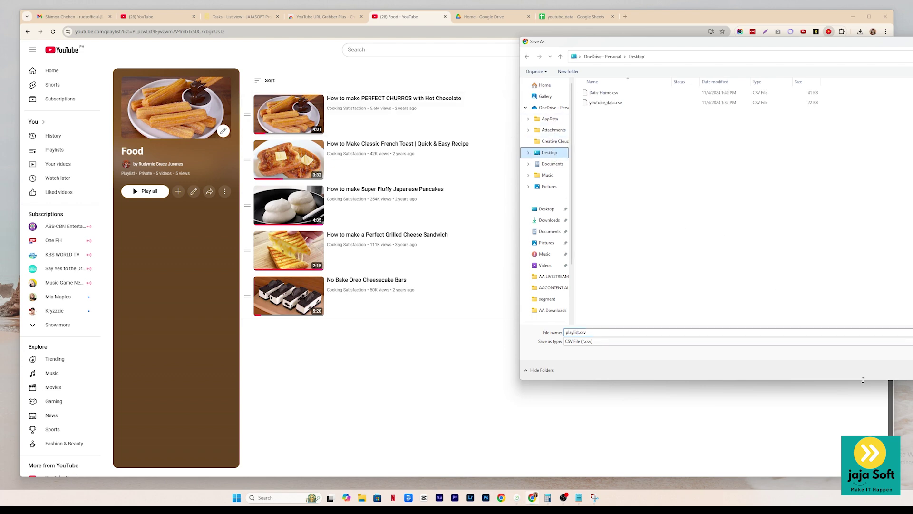
key("Return")
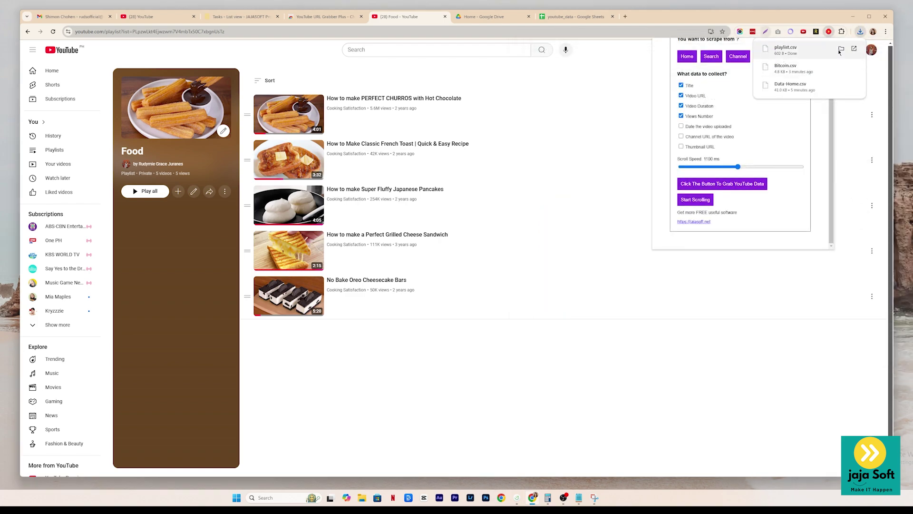
left_click(576, 17)
scroll(279, 323, "up", 20)
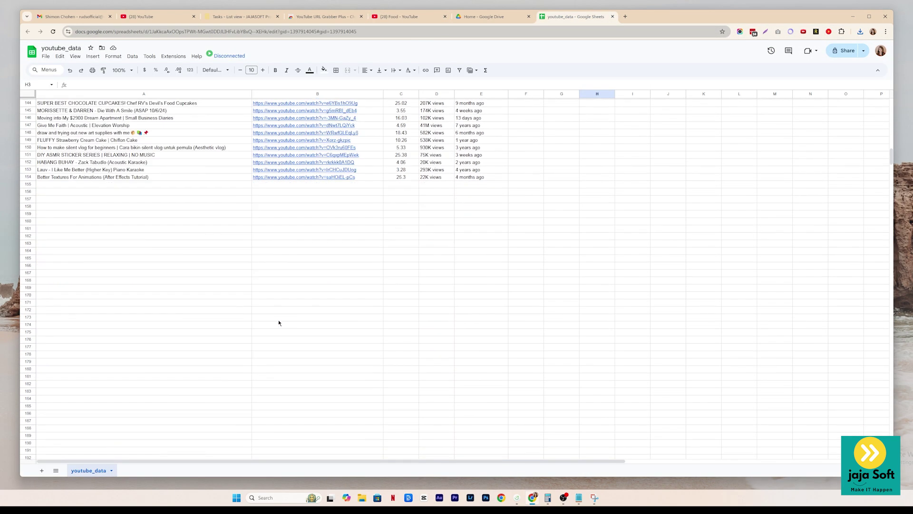
Step: Check the URL Grabber popup, then go to its Chrome Web Store listing
left_click(828, 32)
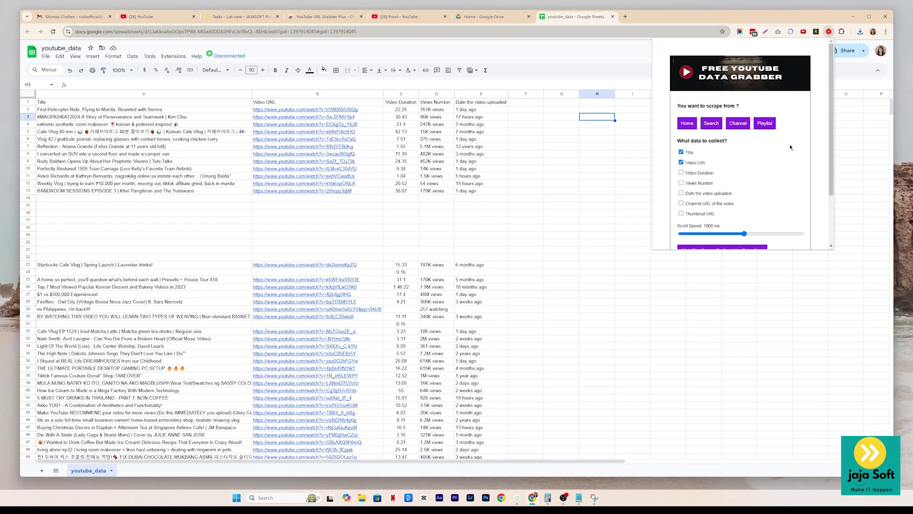
scroll(785, 151, "down", 1)
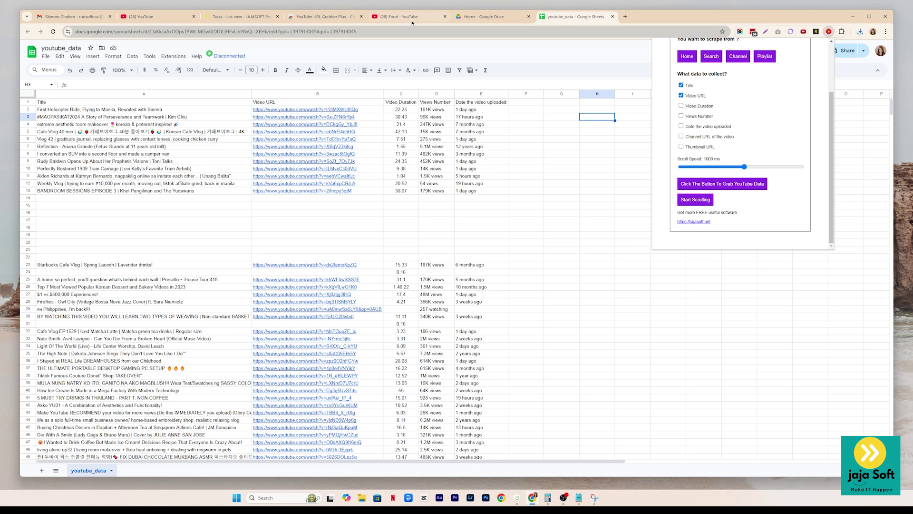
left_click(323, 16)
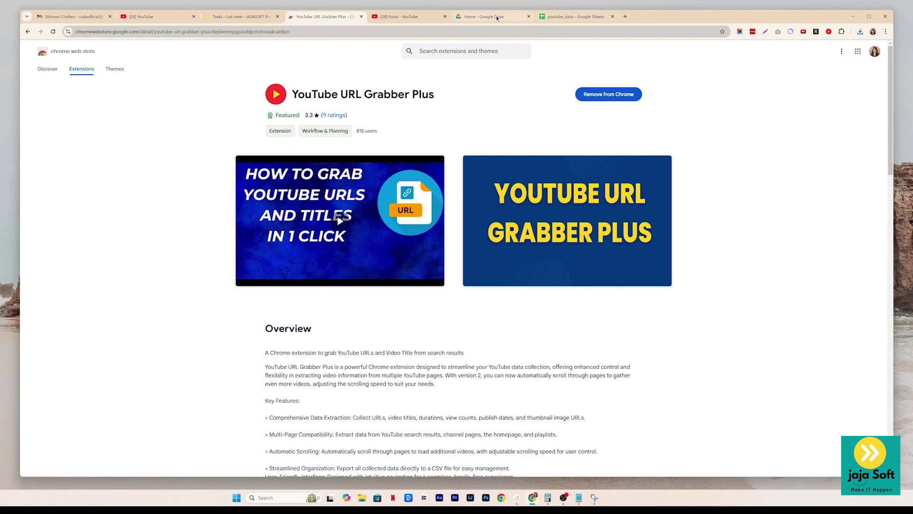
Step: Return to the Food playlist page and scroll the URL Grabber panel down
left_click(400, 16)
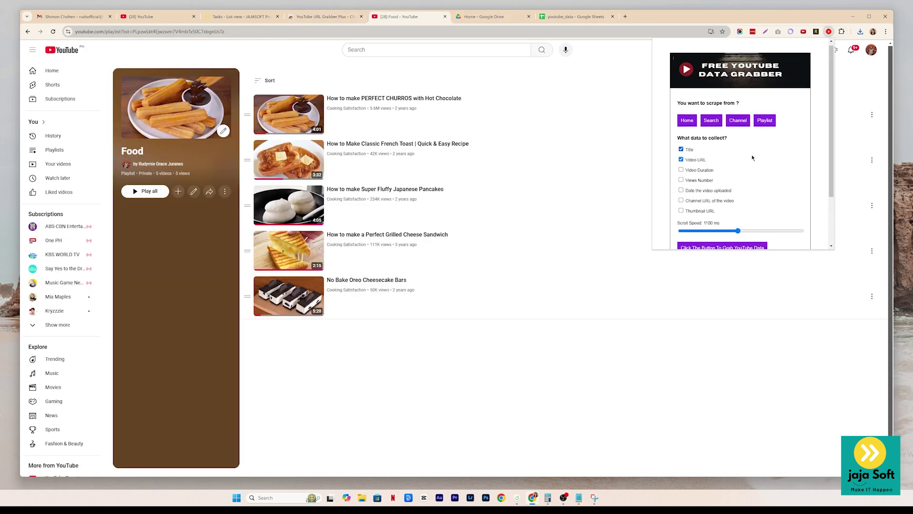
scroll(752, 158, "down", 3)
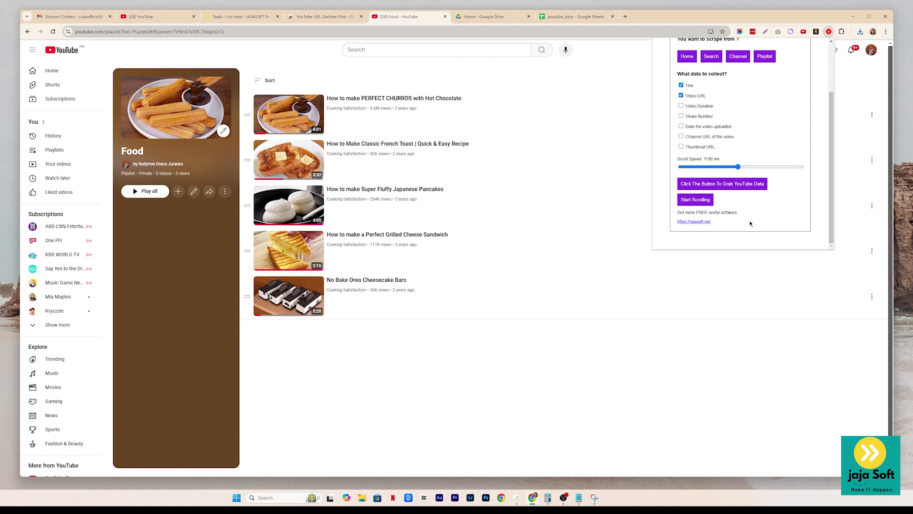